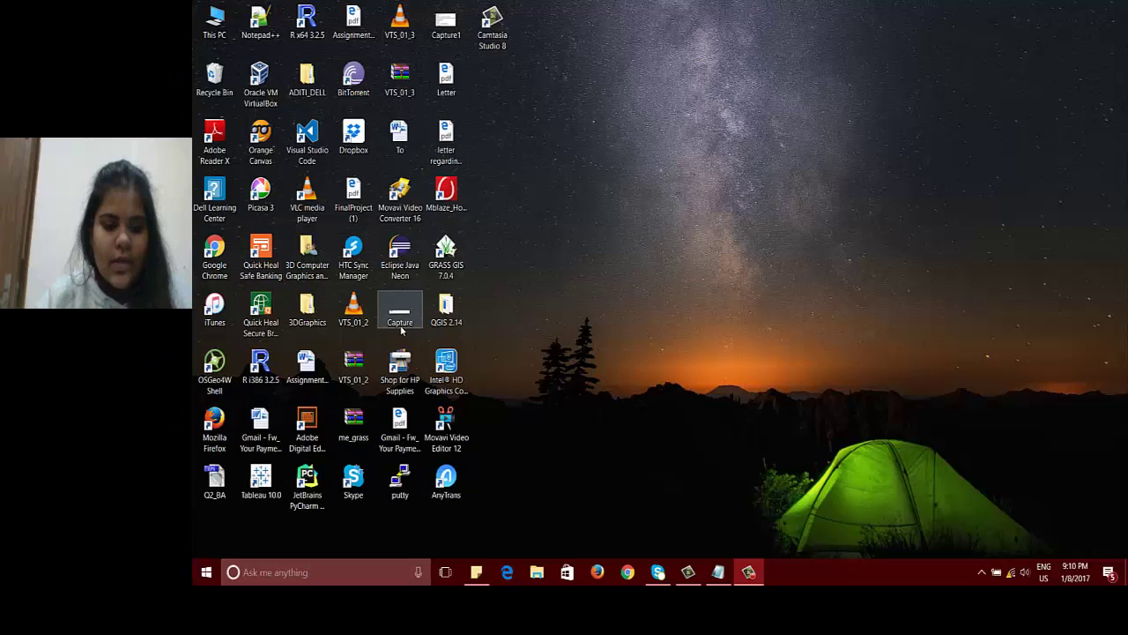
Step: Launch Weka 3.8 by searching 'wek' from the Windows taskbar
left_click(287, 575)
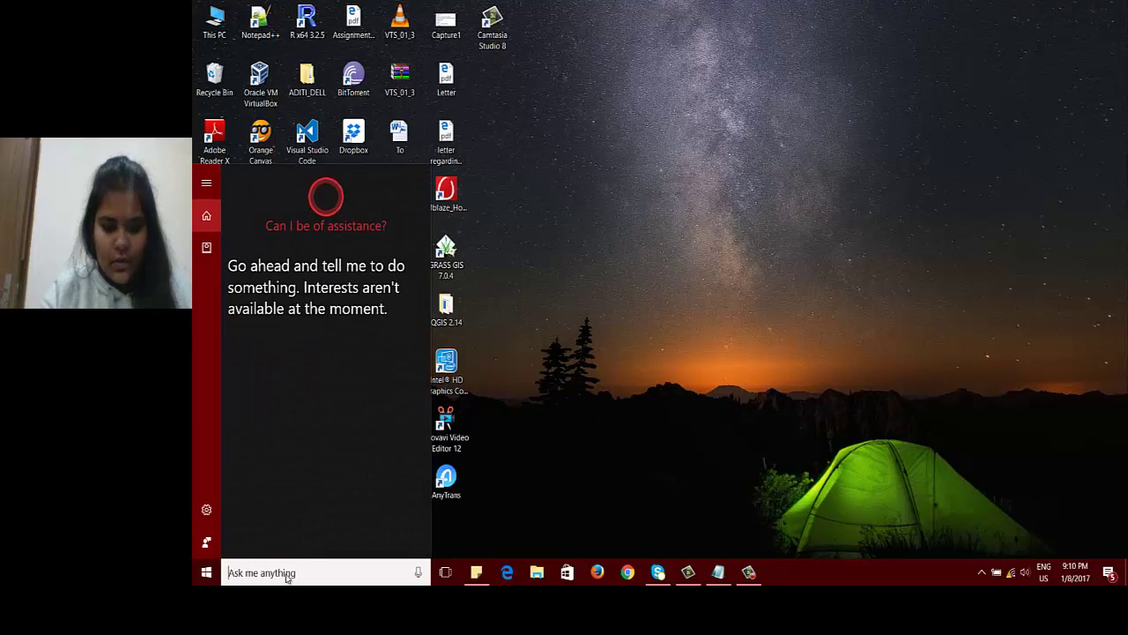
type("wek")
key("Return")
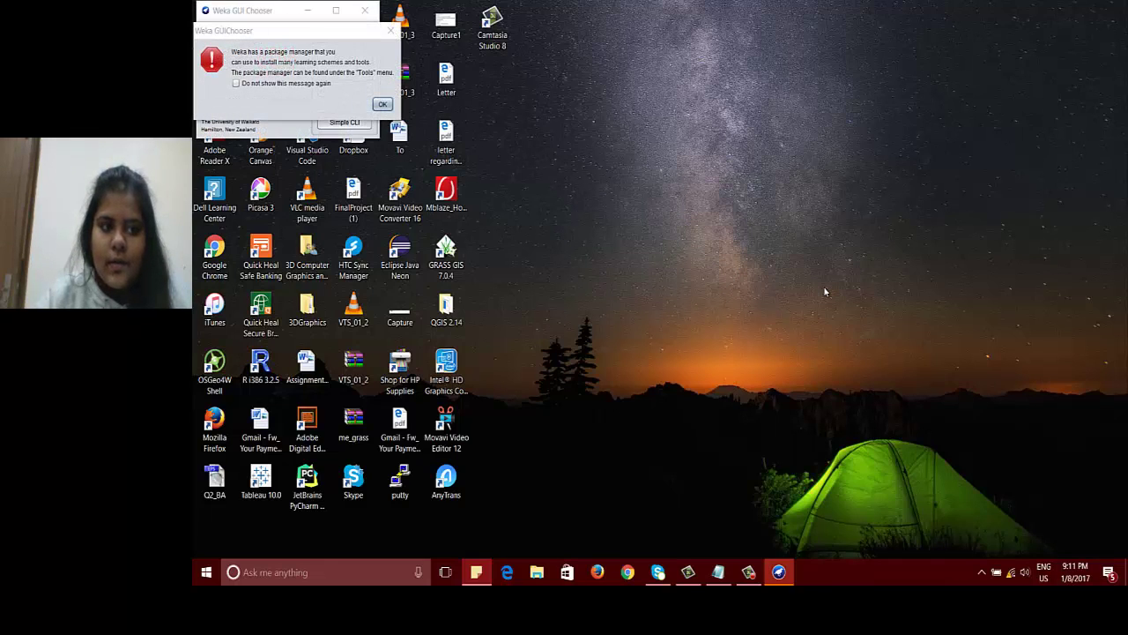
Step: Dismiss the package-manager notice and open the Weka Workbench maximized on its preprocessing panel
left_click(382, 104)
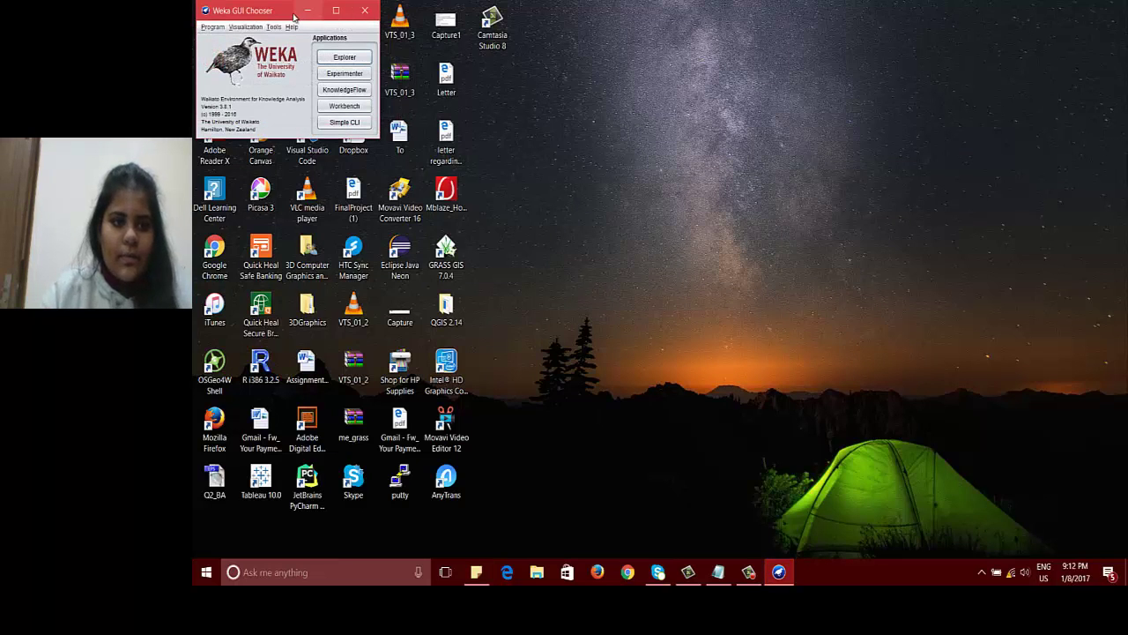
left_click(336, 9)
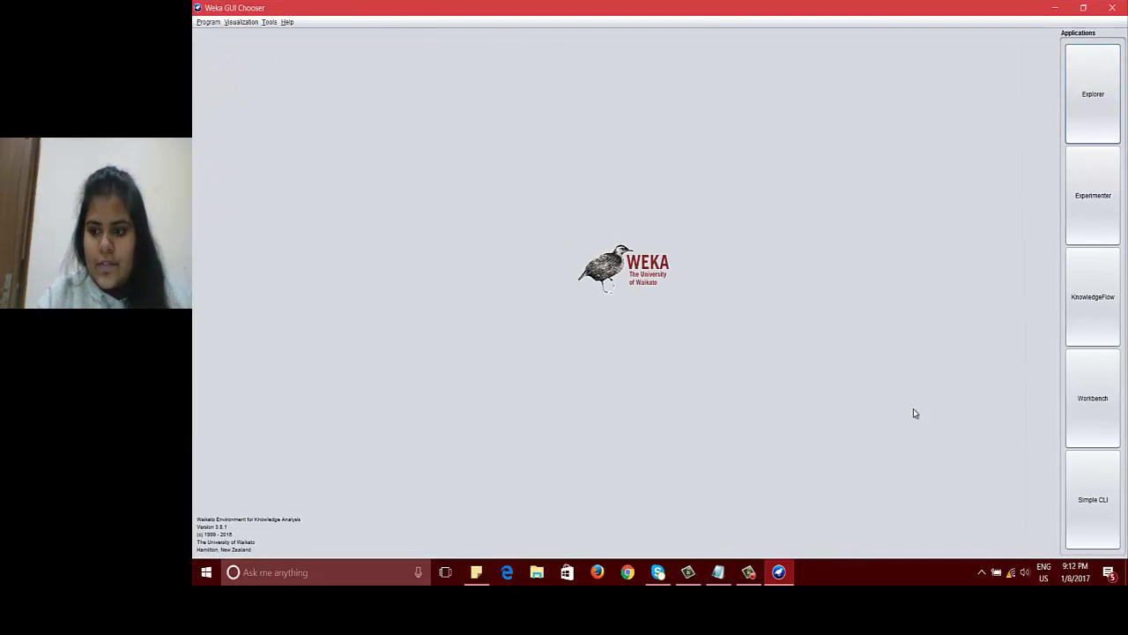
left_click(1090, 396)
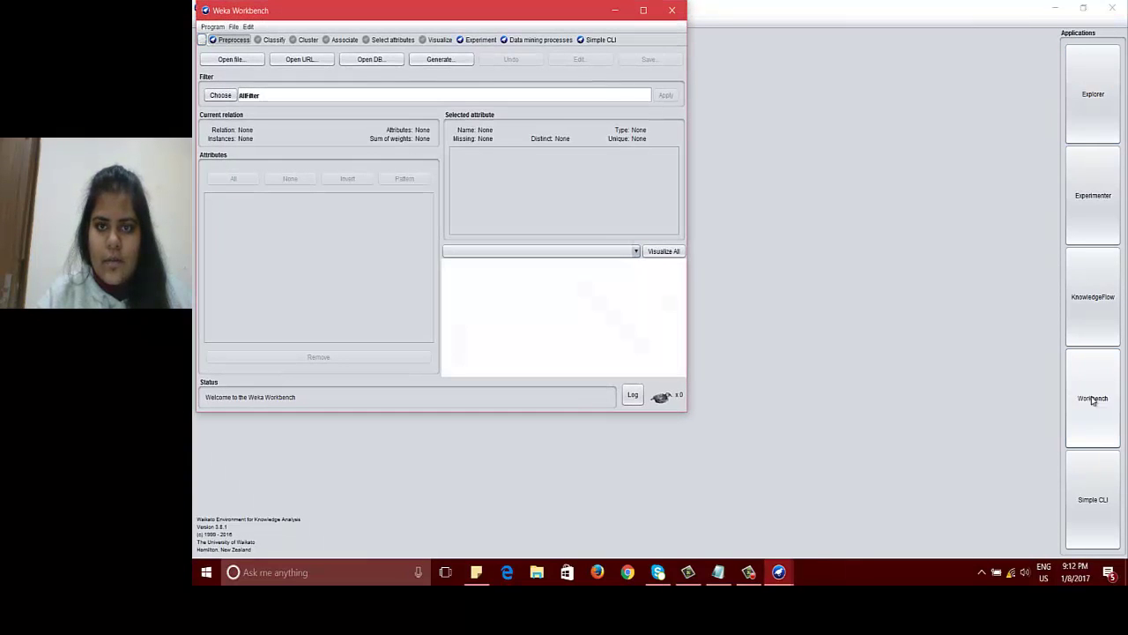
double_click(641, 10)
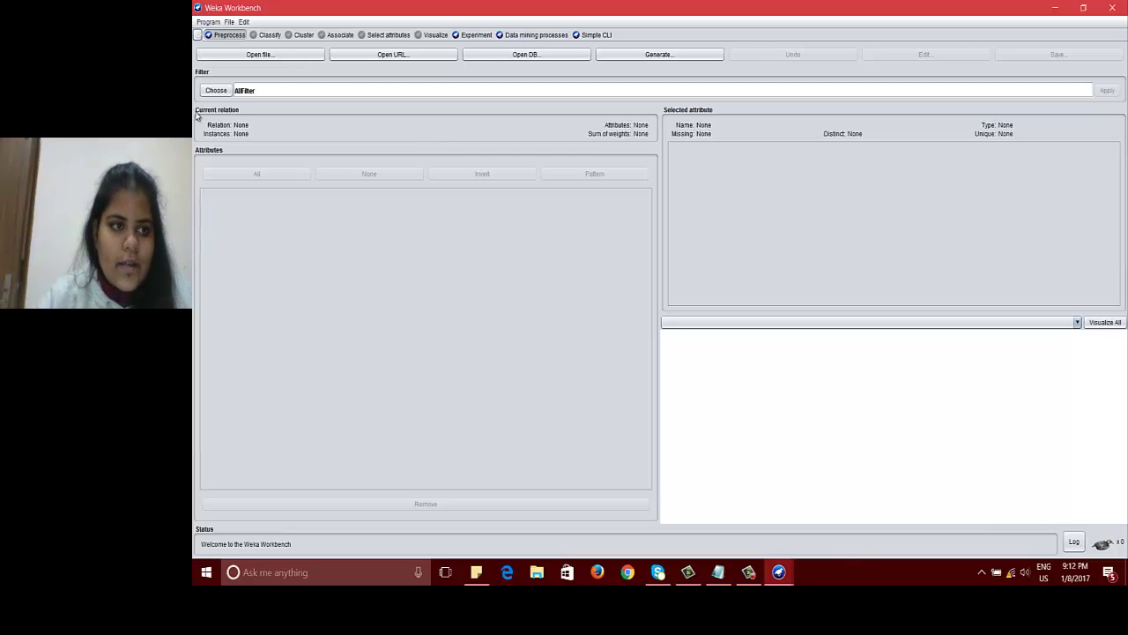
left_click(221, 37)
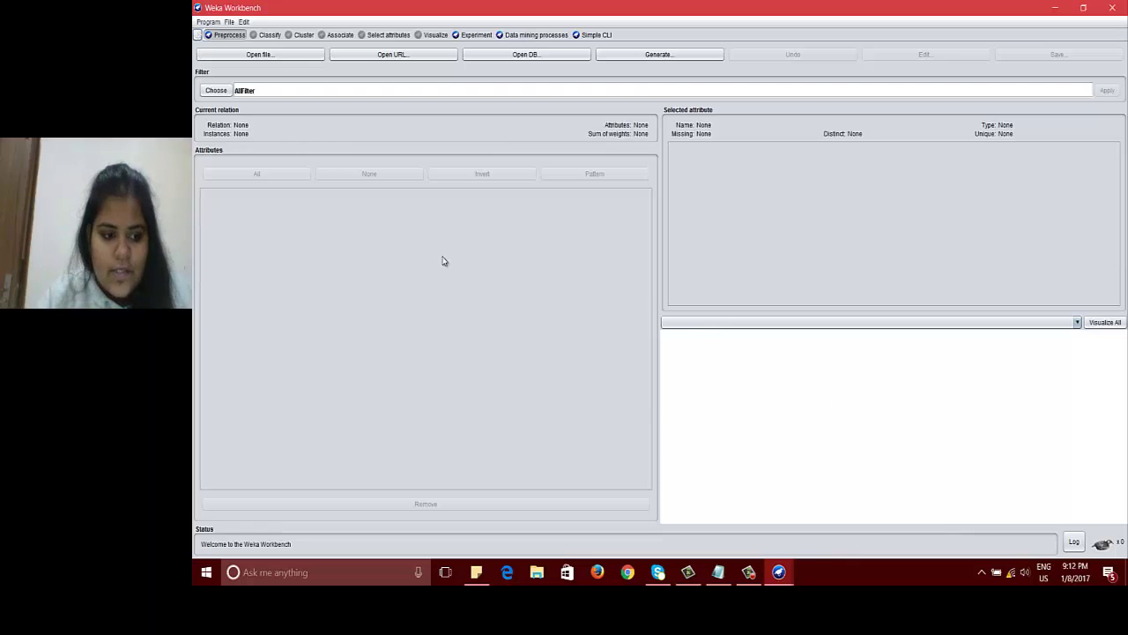
Step: Open Air_Quality_SPM_2010.csv from the Downloads folder, loading 370 instances with 10 attributes
left_click(260, 55)
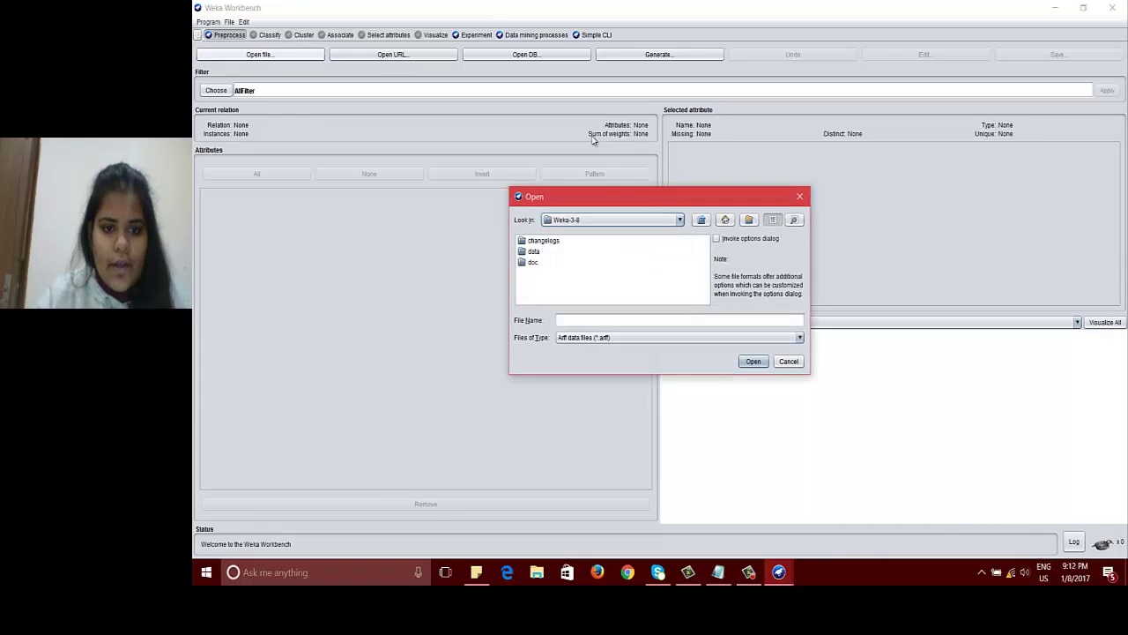
left_click(679, 220)
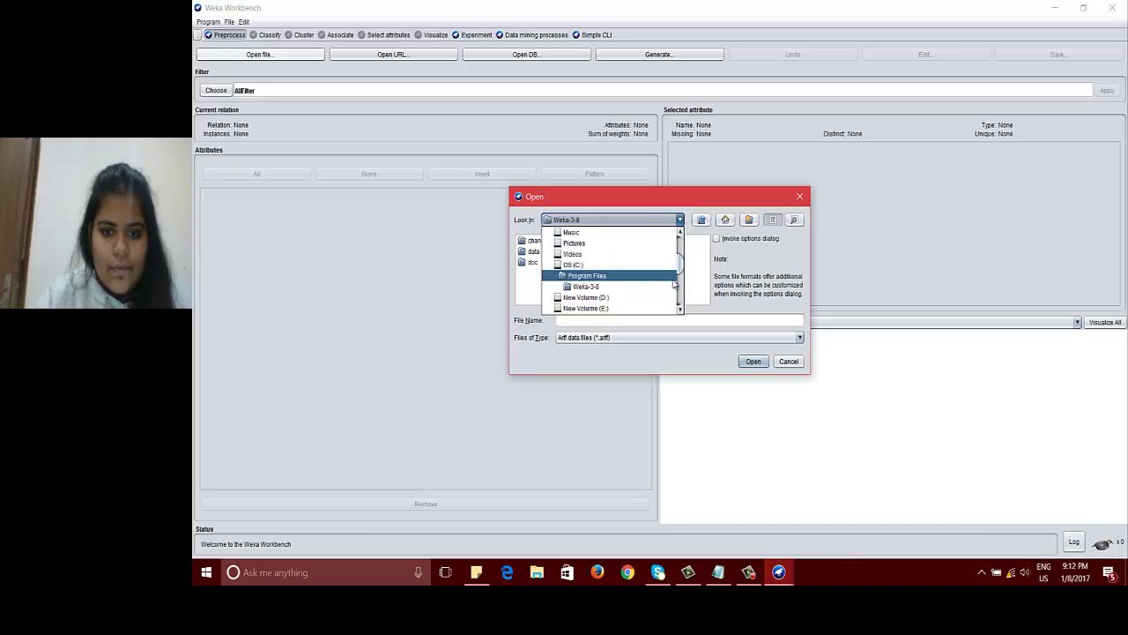
scroll(682, 261, "up", 2)
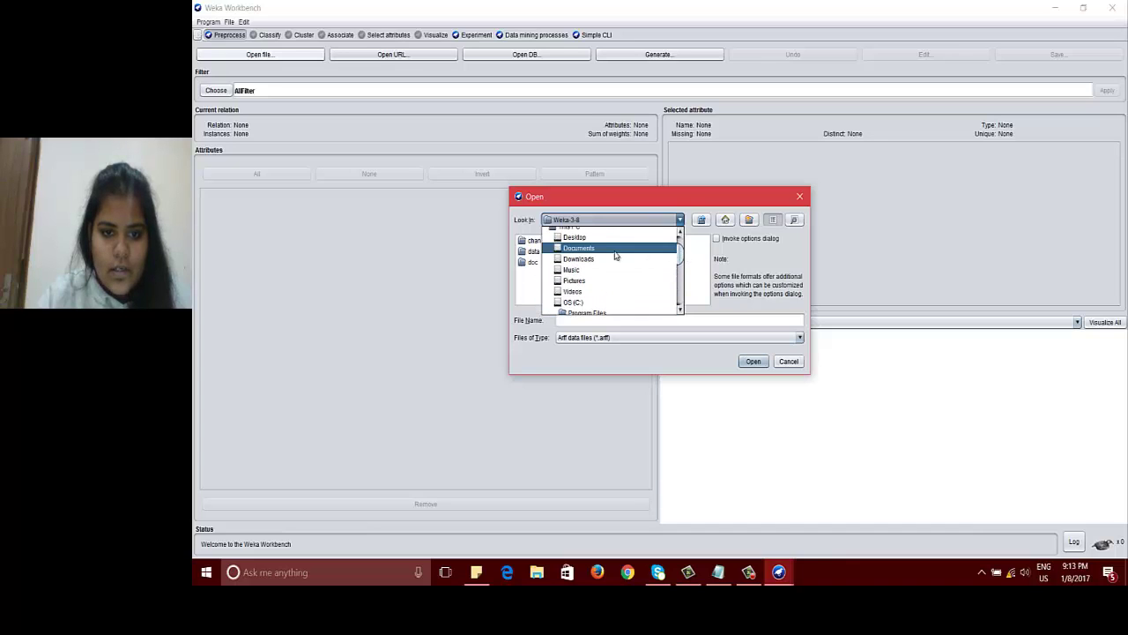
left_click(578, 260)
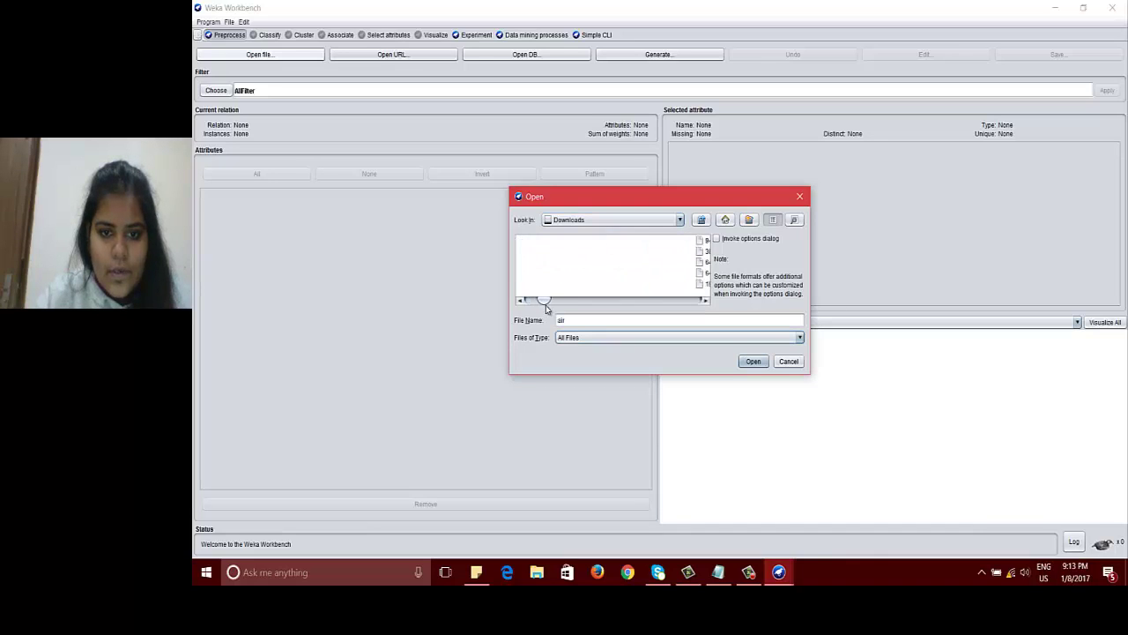
left_click_drag(541, 310, 537, 310)
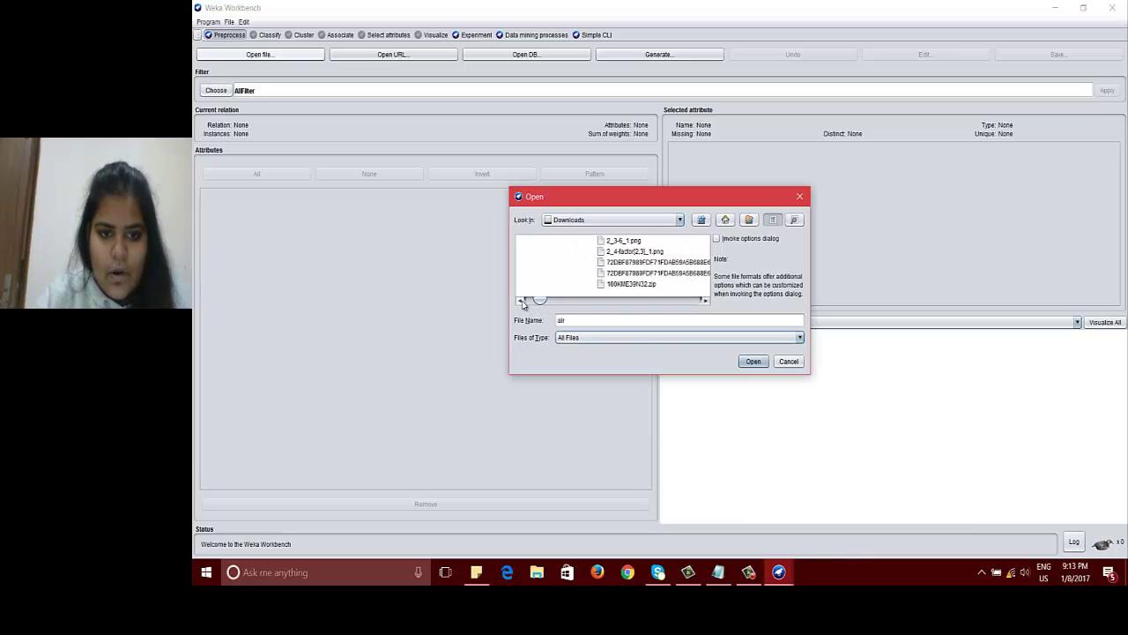
left_click(522, 302)
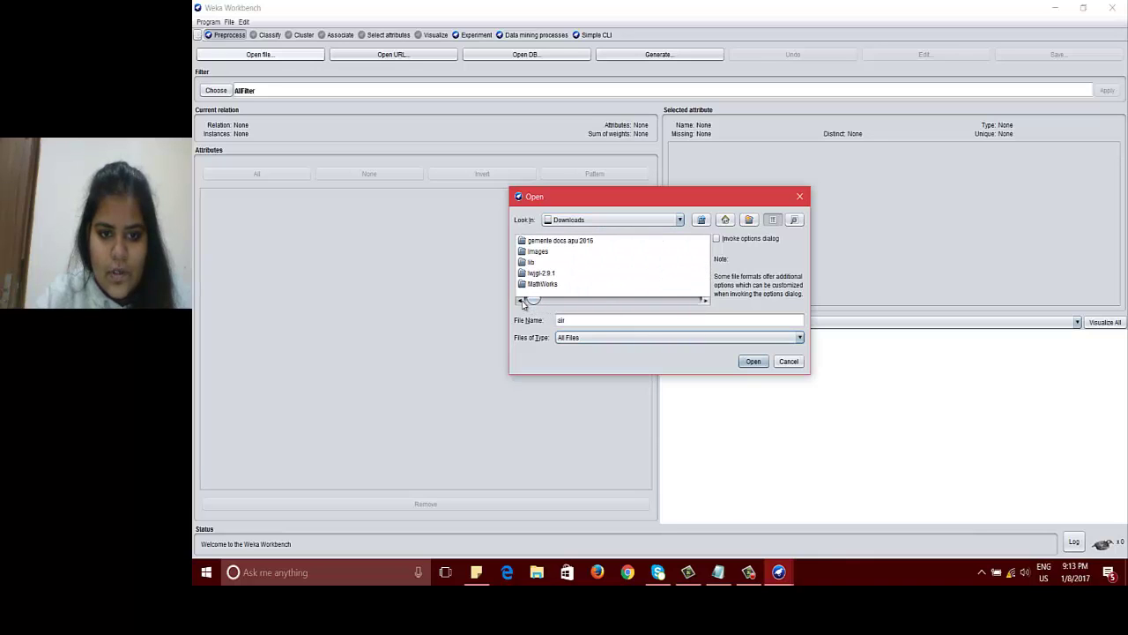
left_click(705, 301)
left_click(706, 302)
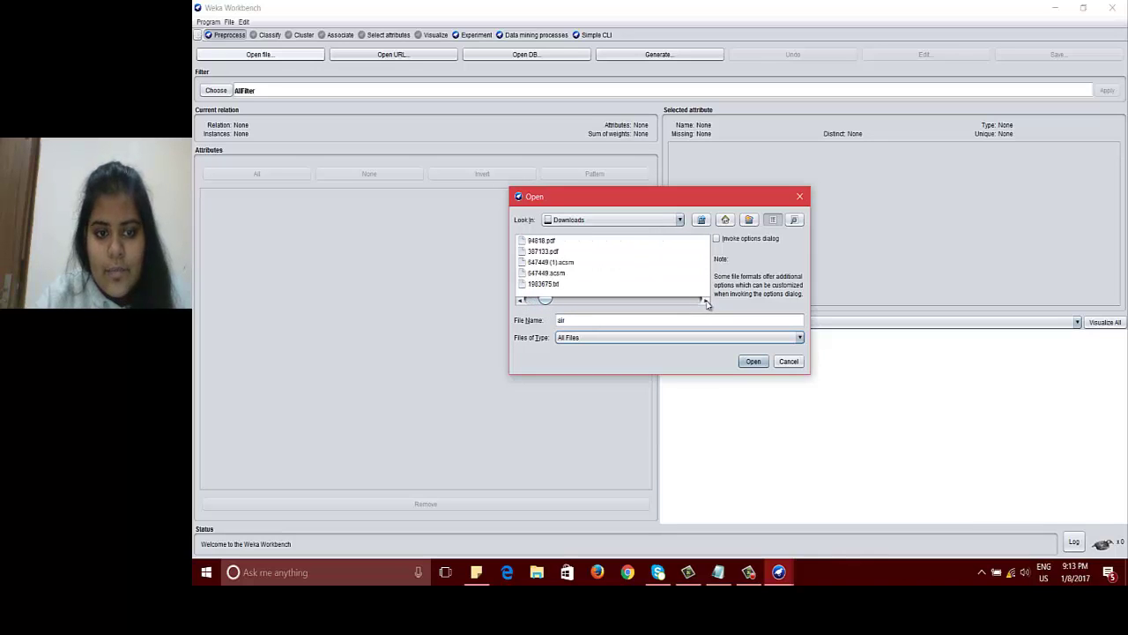
left_click(705, 302)
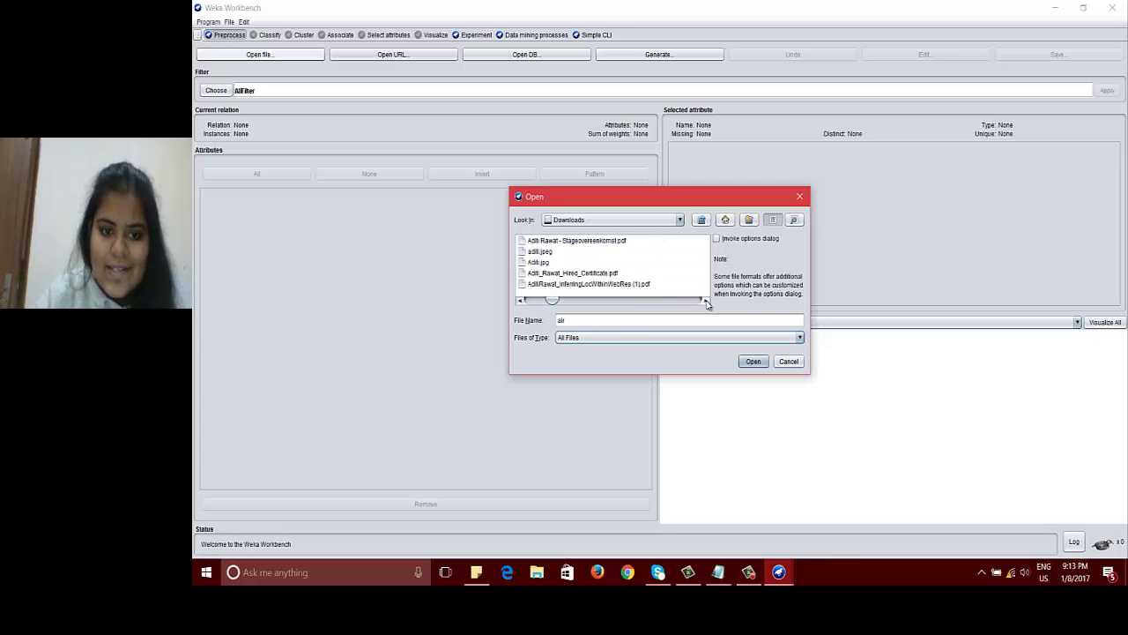
left_click(705, 302)
left_click(563, 284)
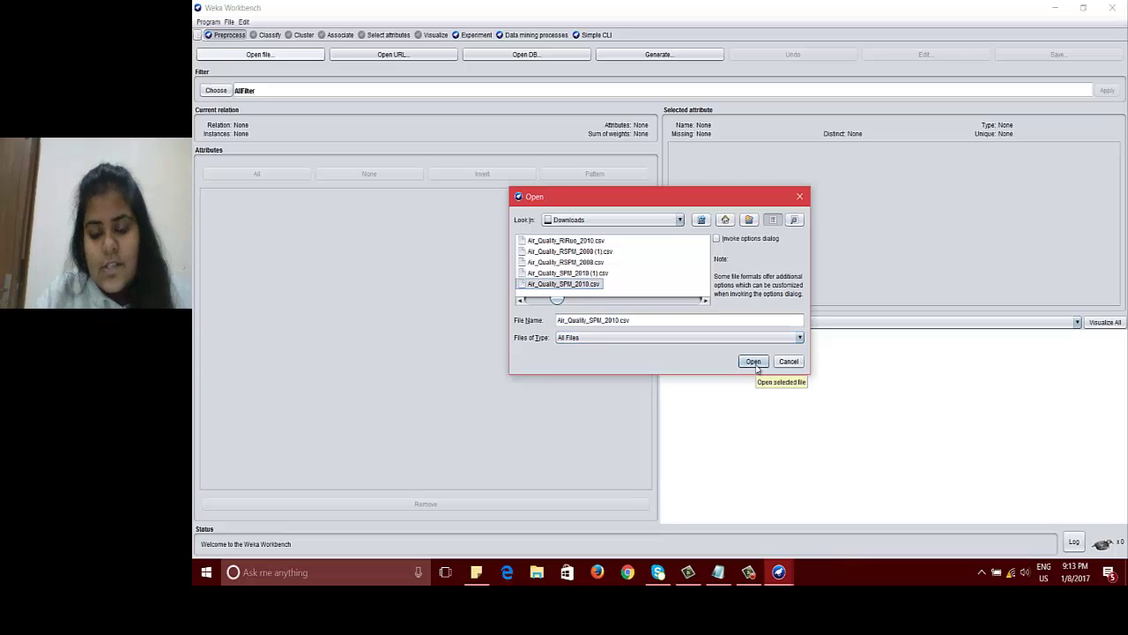
left_click(754, 362)
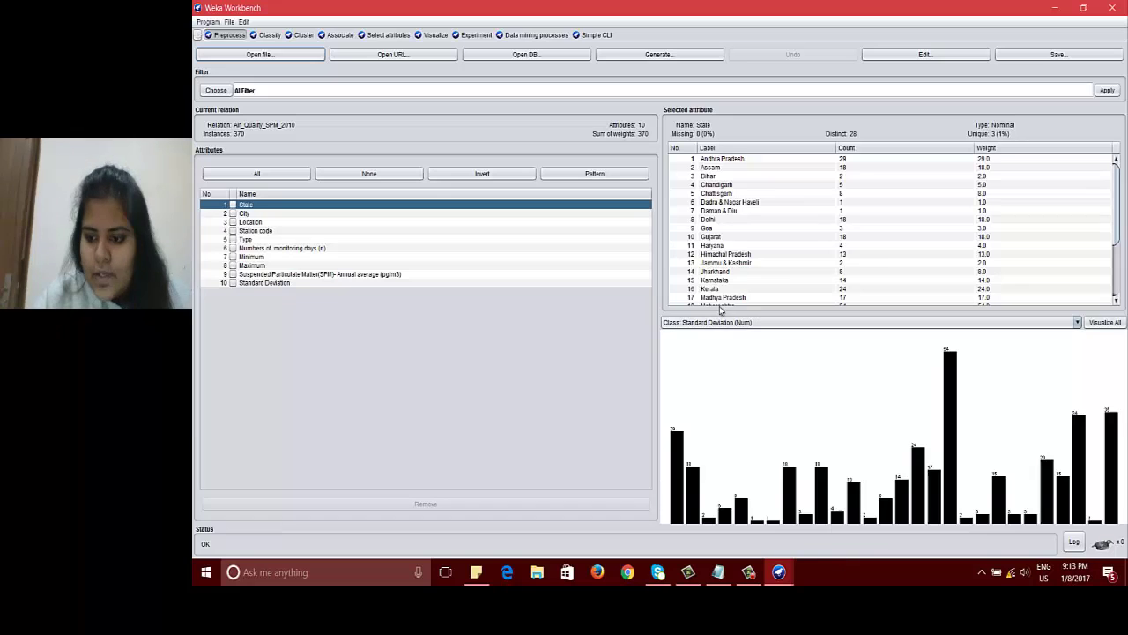
left_click(1077, 323)
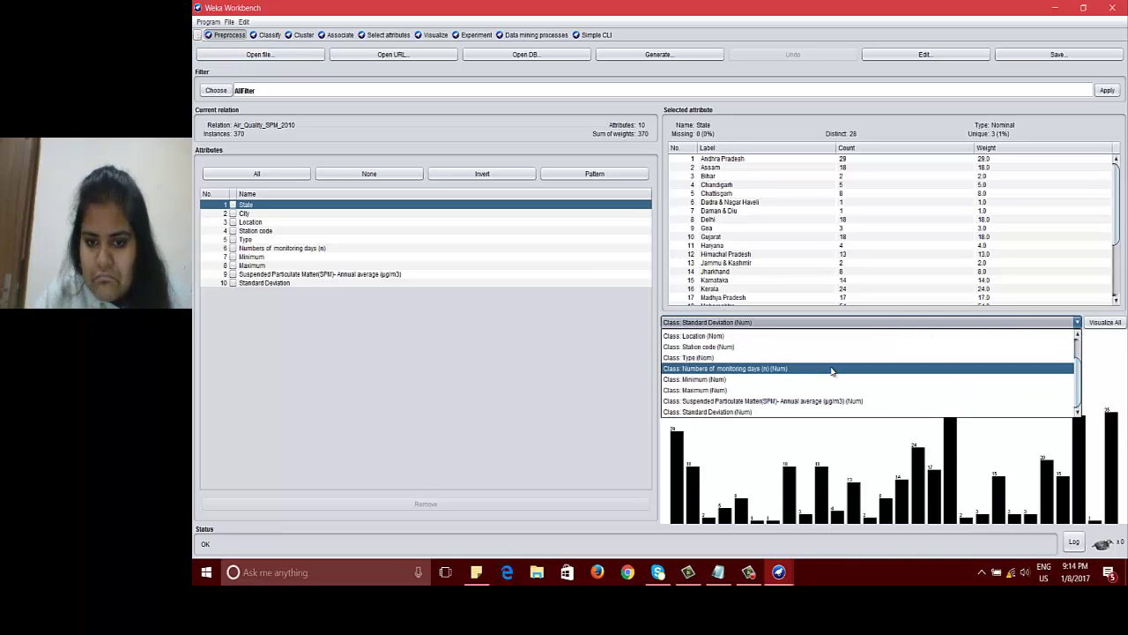
left_click(612, 383)
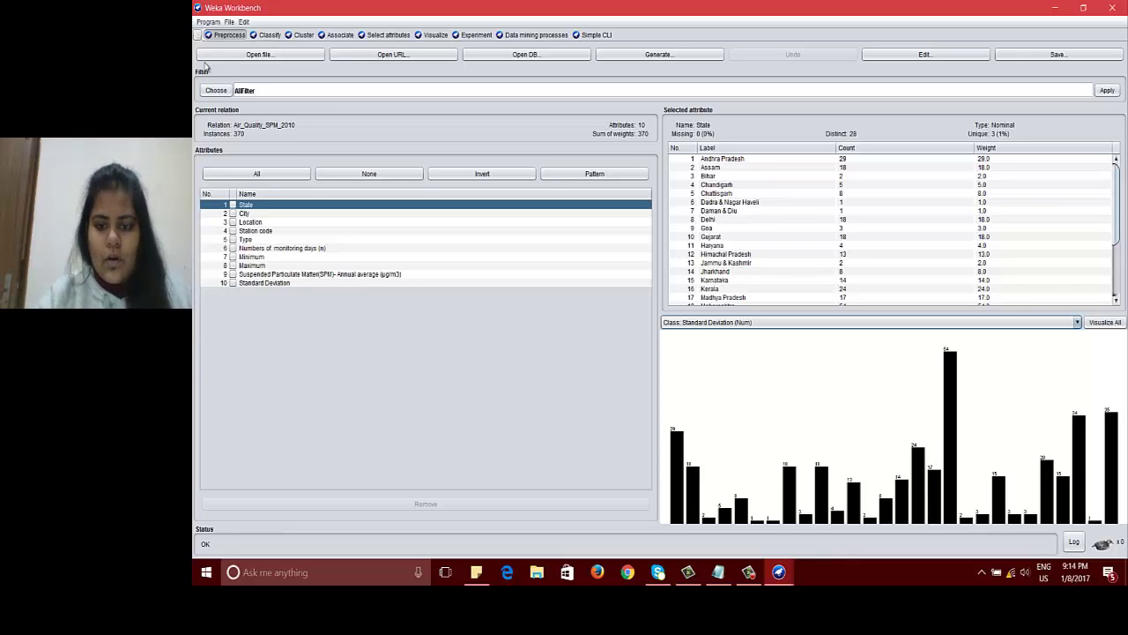
Step: On the Cluster tab, review the clusterer list and keep SimpleKMeans selected
left_click(299, 35)
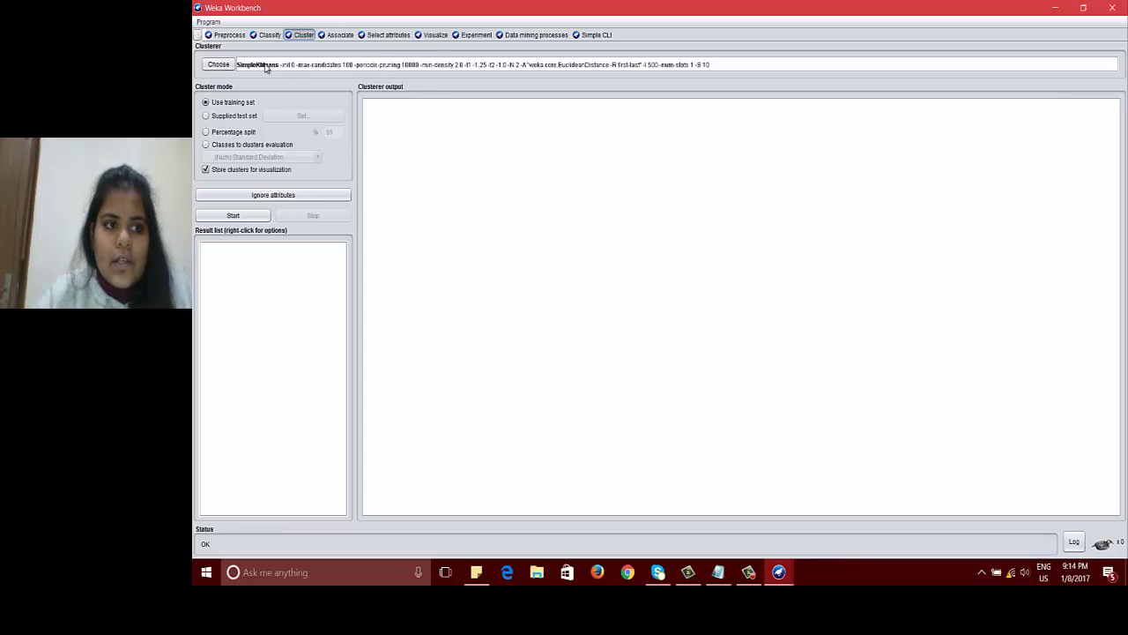
left_click(222, 67)
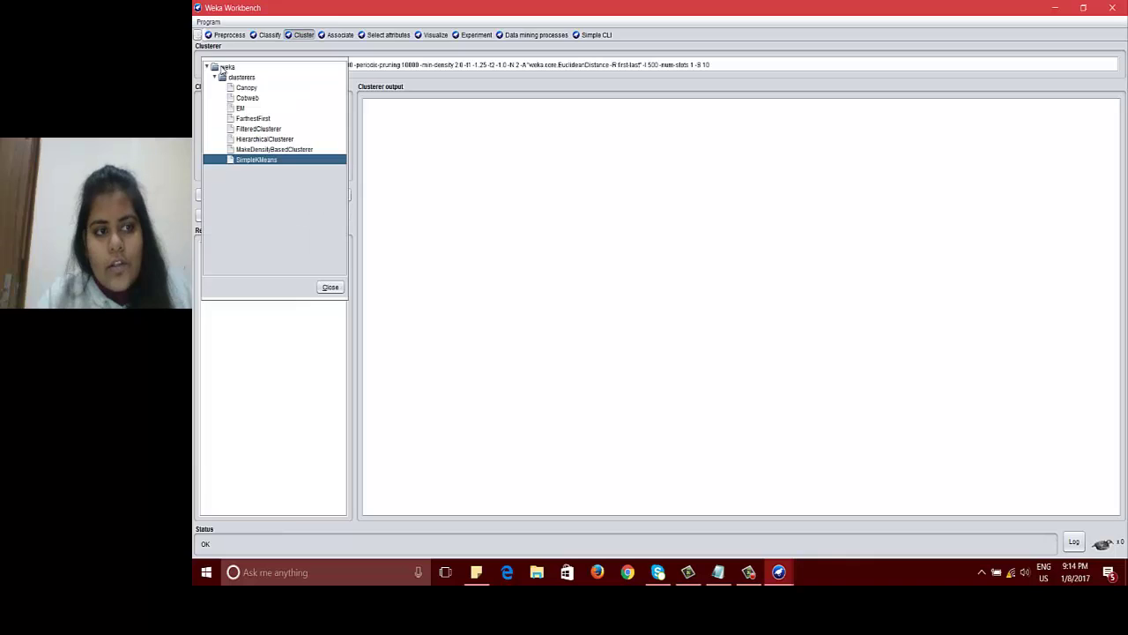
left_click(256, 160)
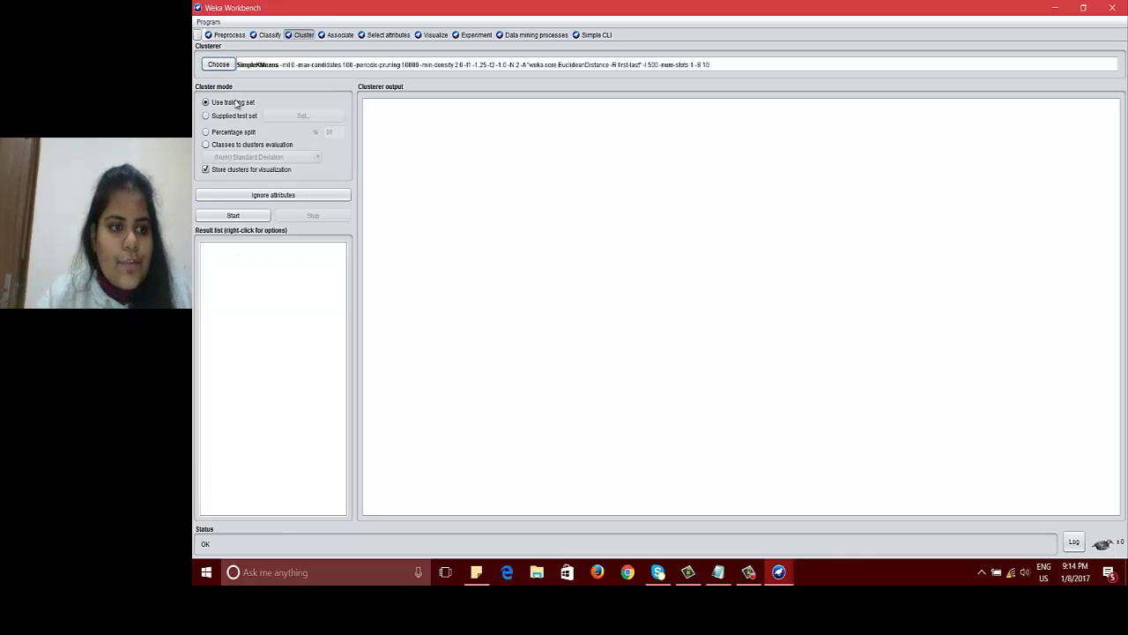
left_click(233, 68)
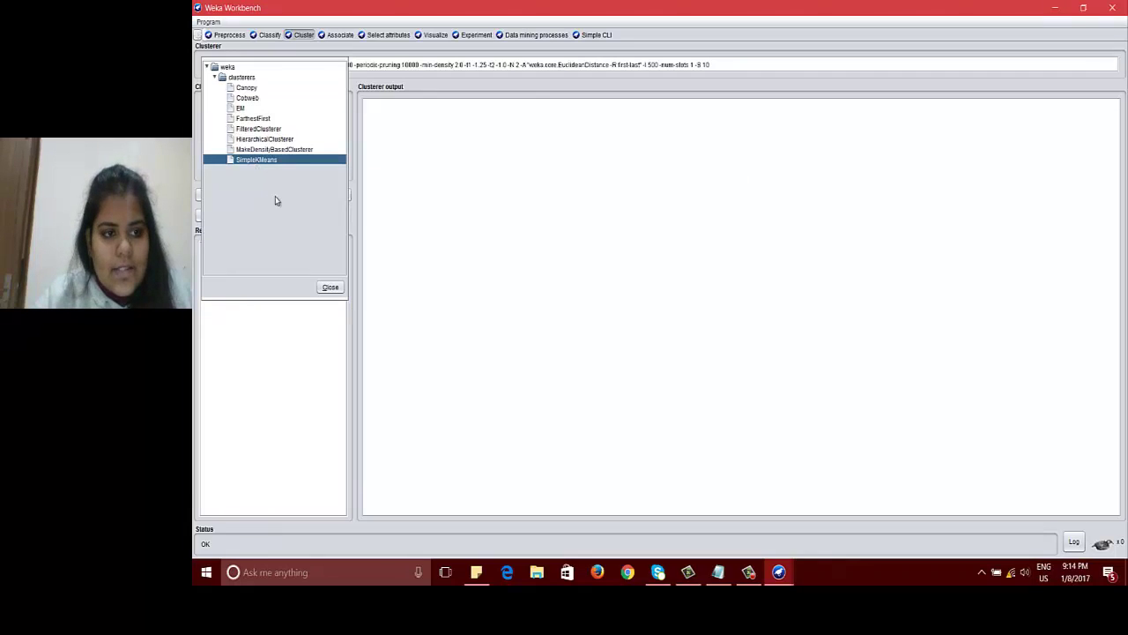
left_click(329, 287)
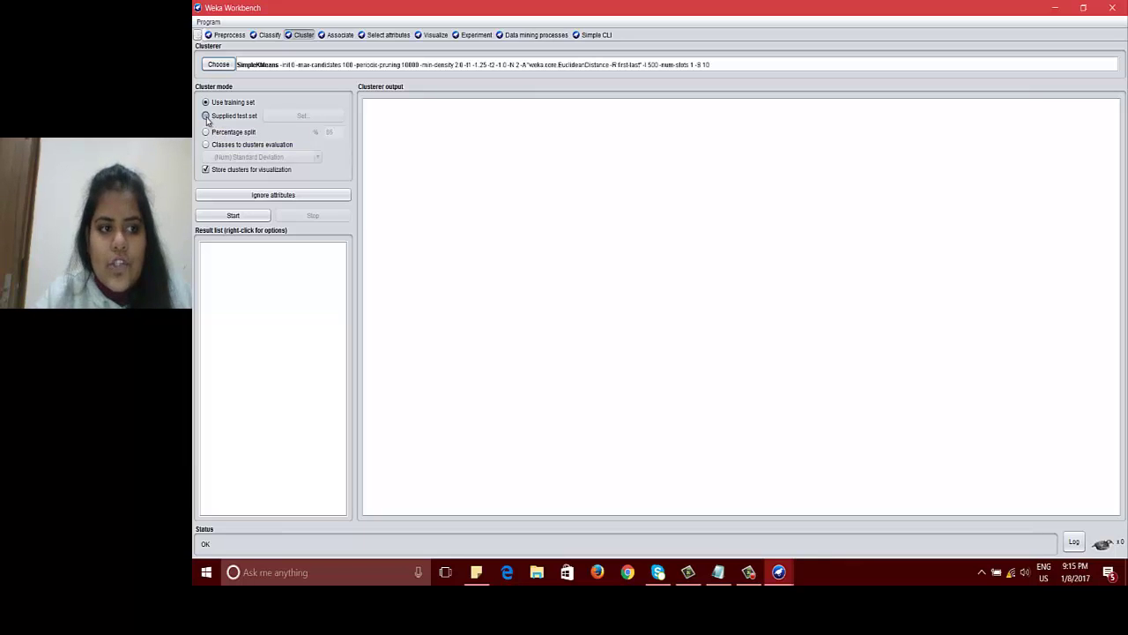
Step: Set the cluster mode to 'Use training set' after trying the test-set and classes options
left_click(206, 116)
left_click(316, 118)
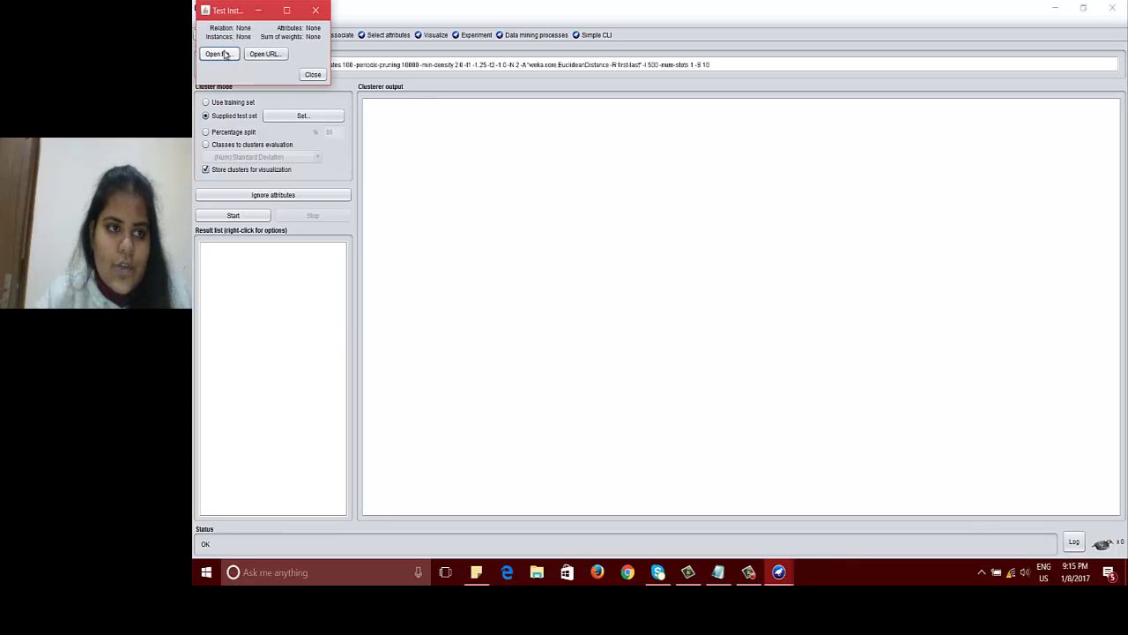
left_click(314, 76)
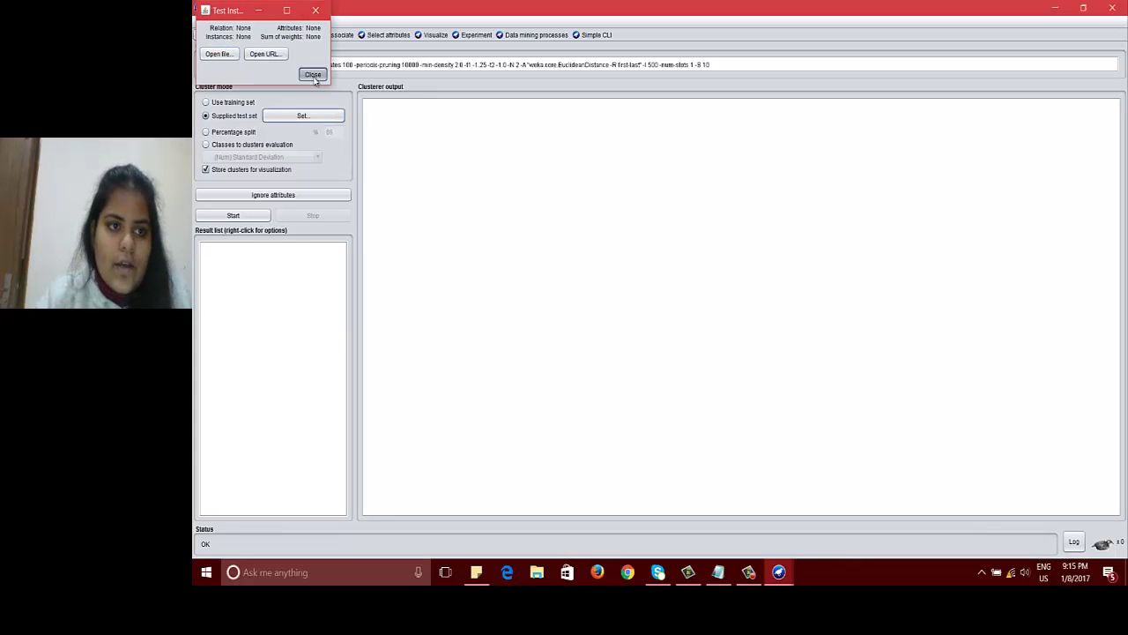
left_click(205, 102)
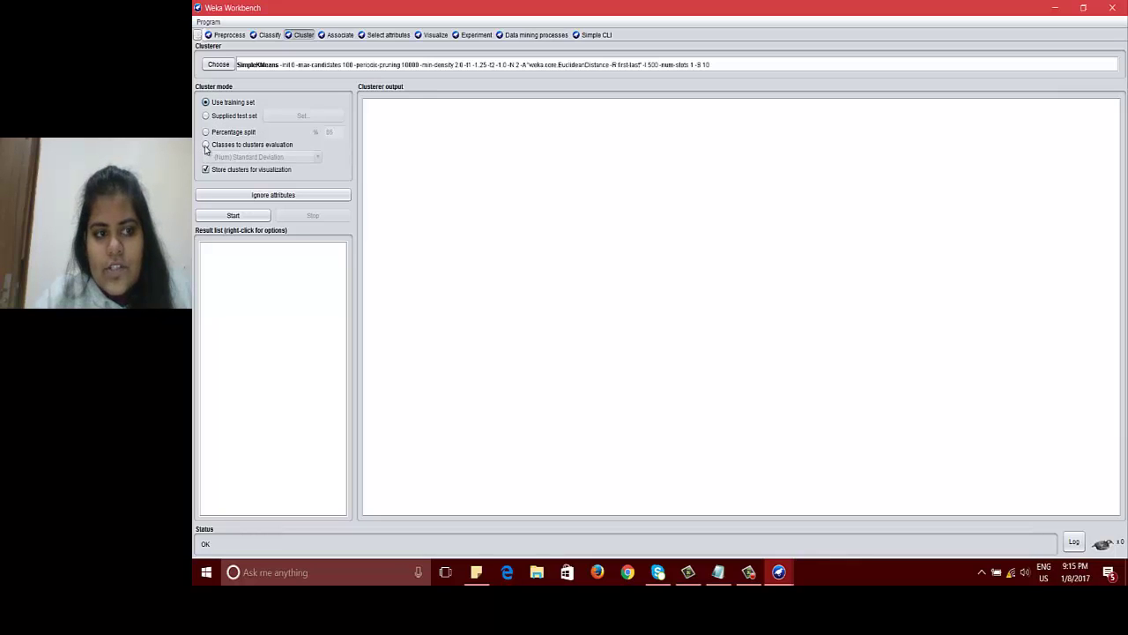
left_click(206, 145)
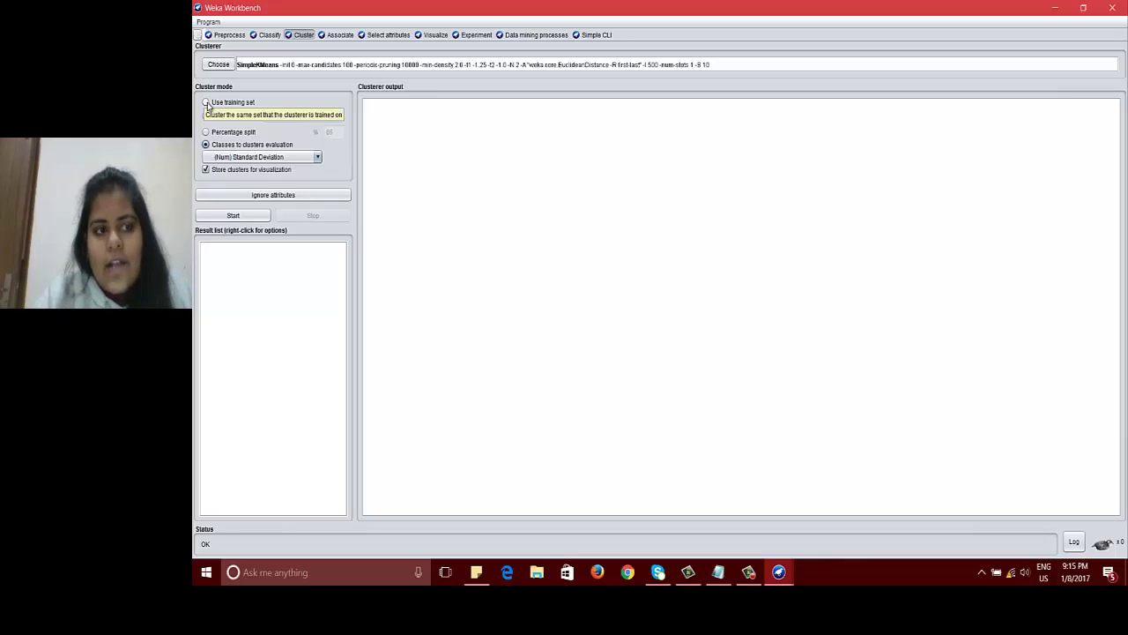
left_click(206, 103)
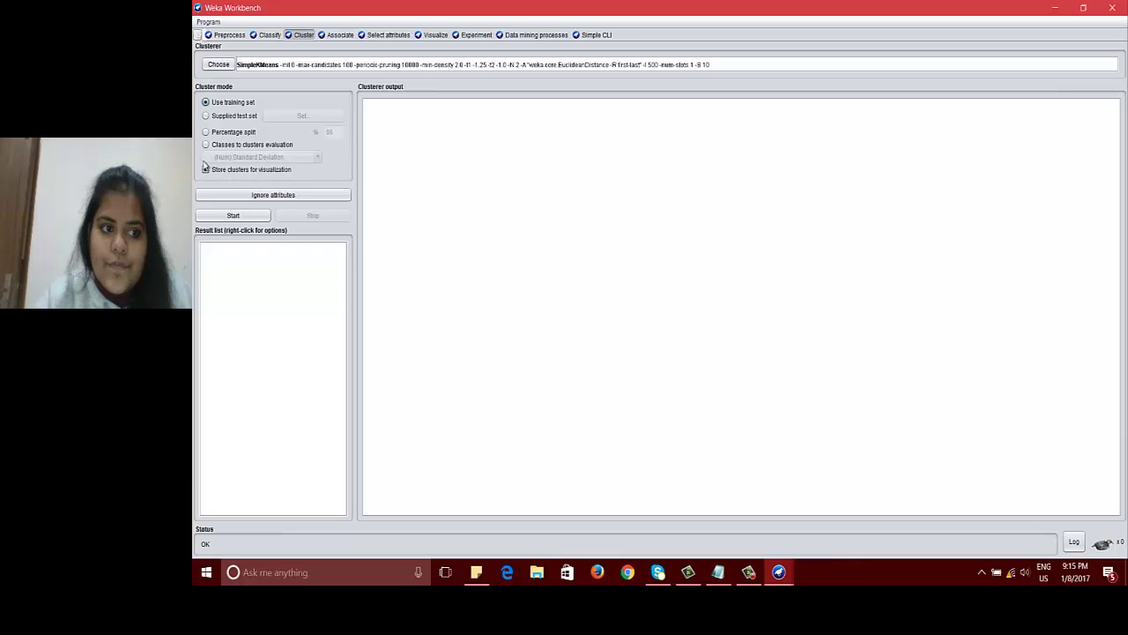
Step: Run SimpleKMeans and review its output showing clusters of 274 and 96 instances
left_click(228, 216)
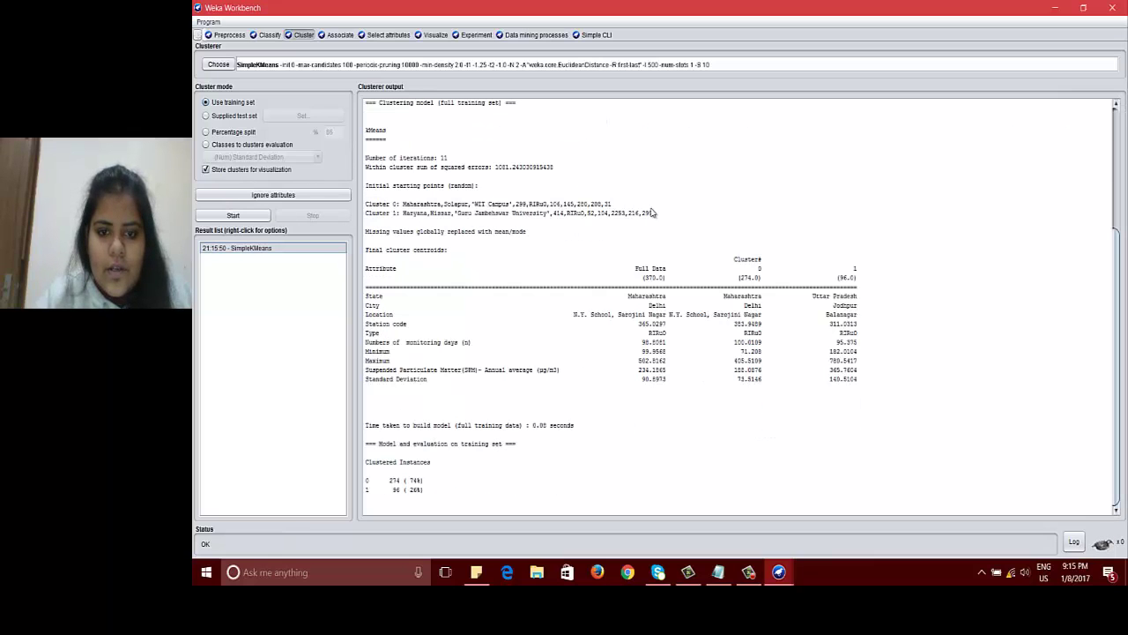
scroll(652, 213, "up", 7)
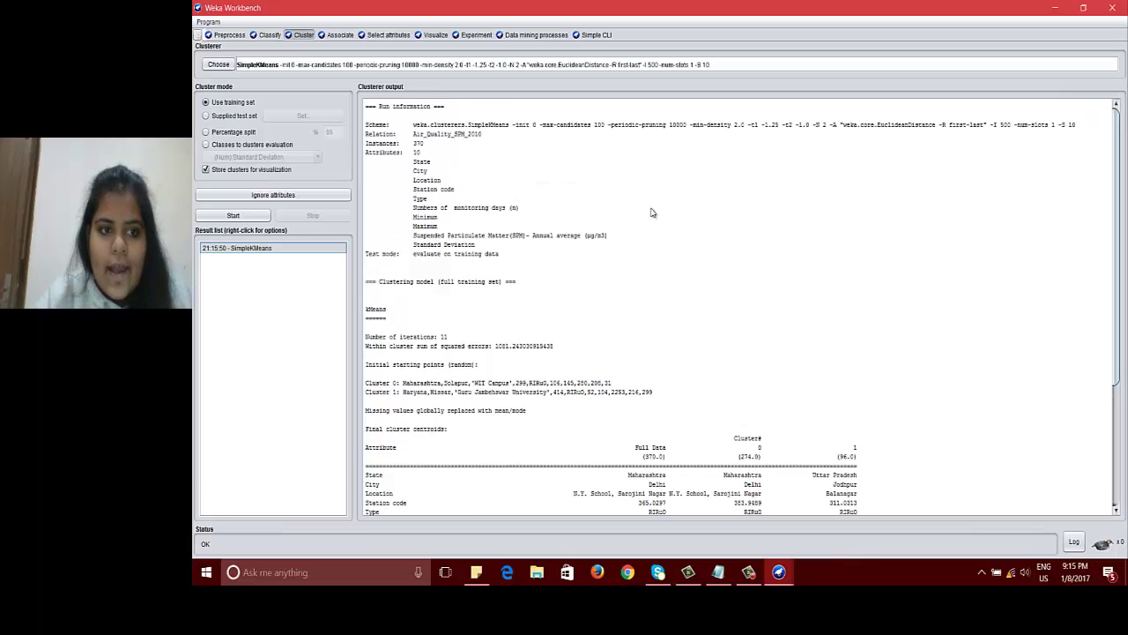
scroll(652, 212, "down", 2)
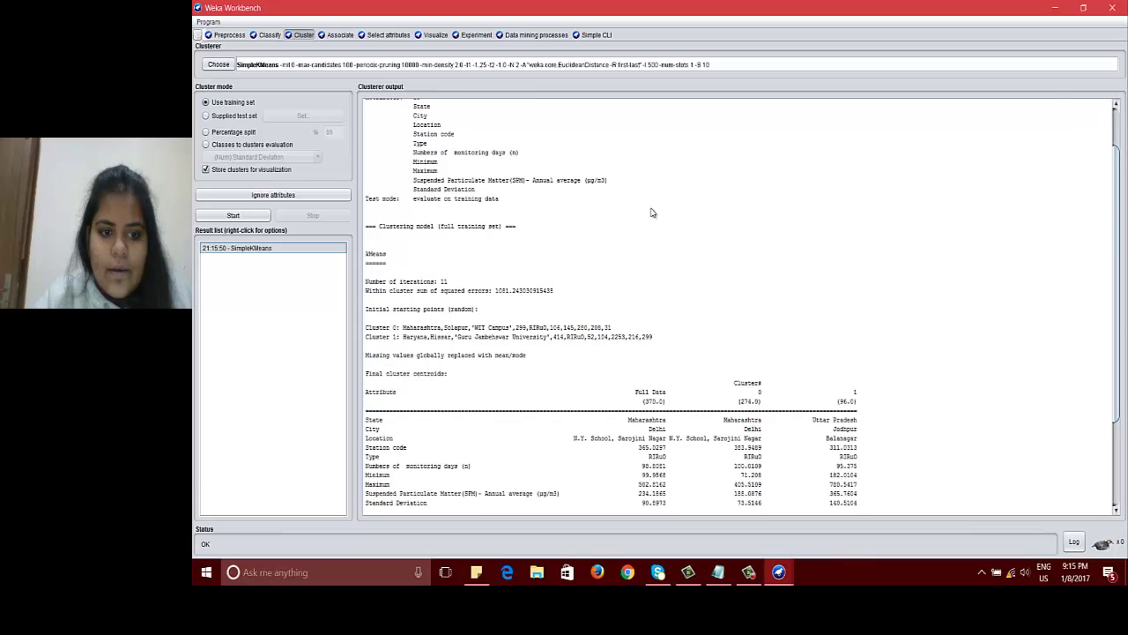
scroll(653, 212, "down", 4)
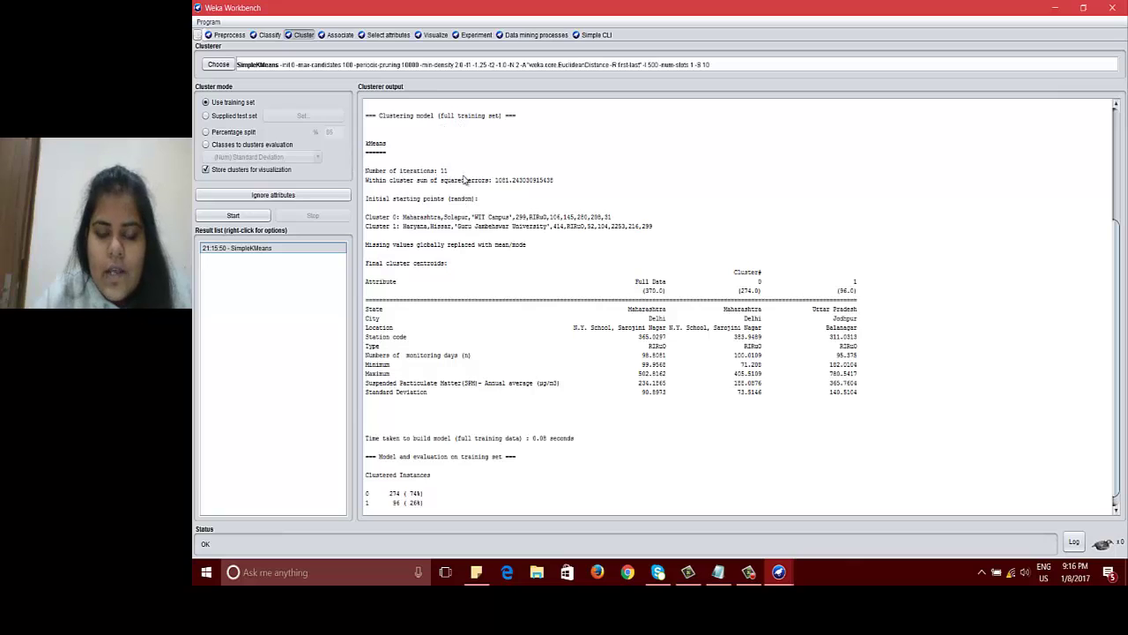
scroll(439, 280, "down", 1)
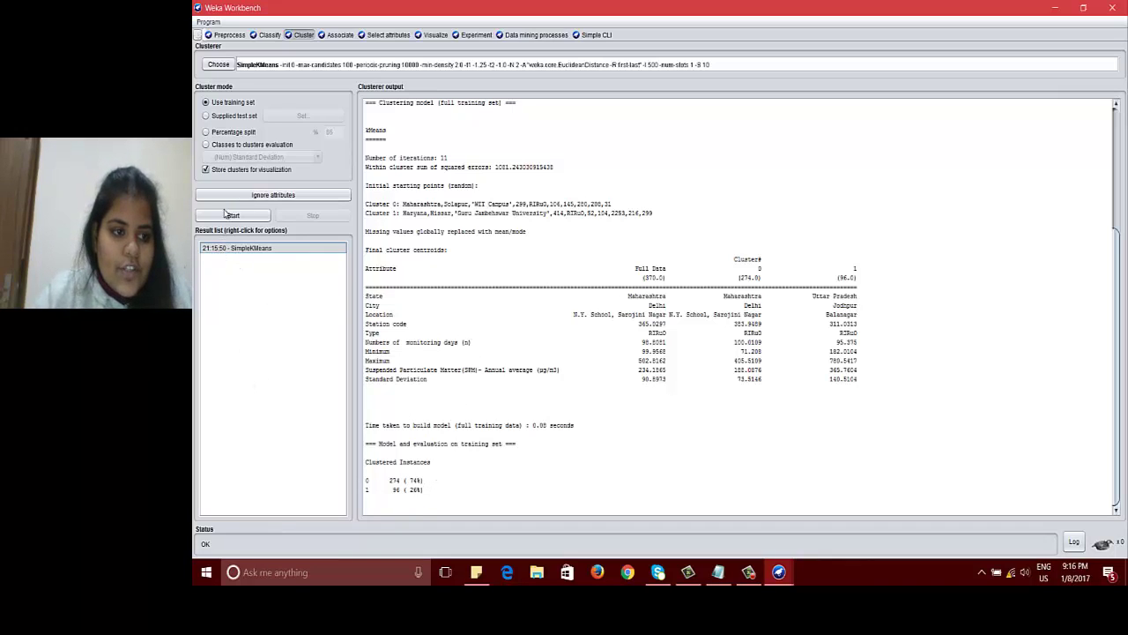
Step: Plot the SimpleKMeans cluster assignments full-screen with City versus Numbers of monitoring days
right_click(250, 251)
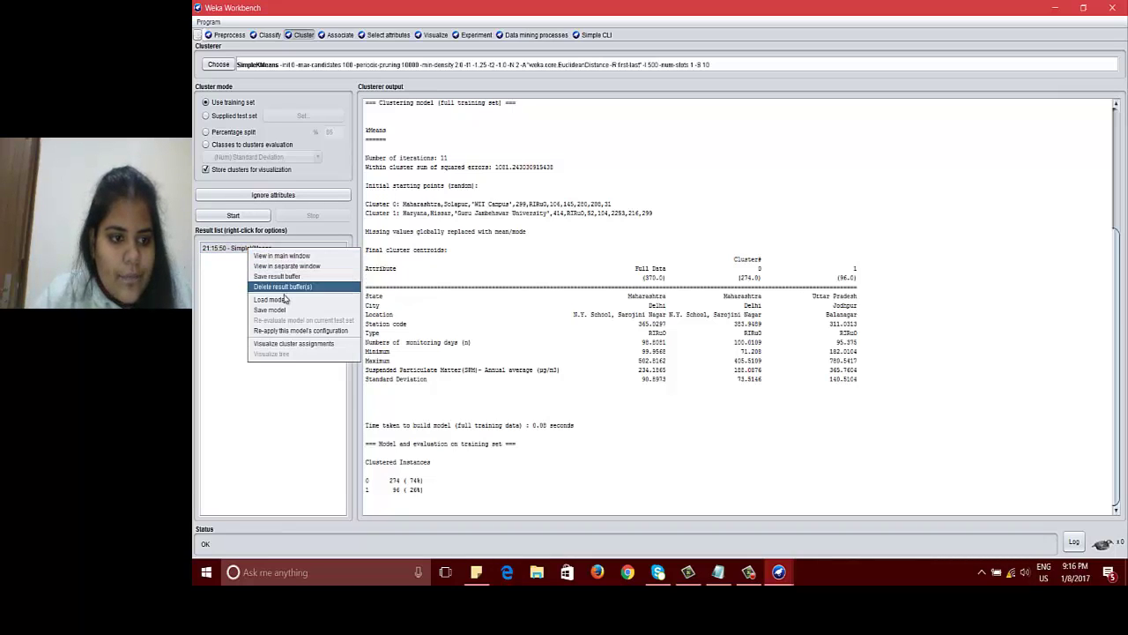
left_click(298, 344)
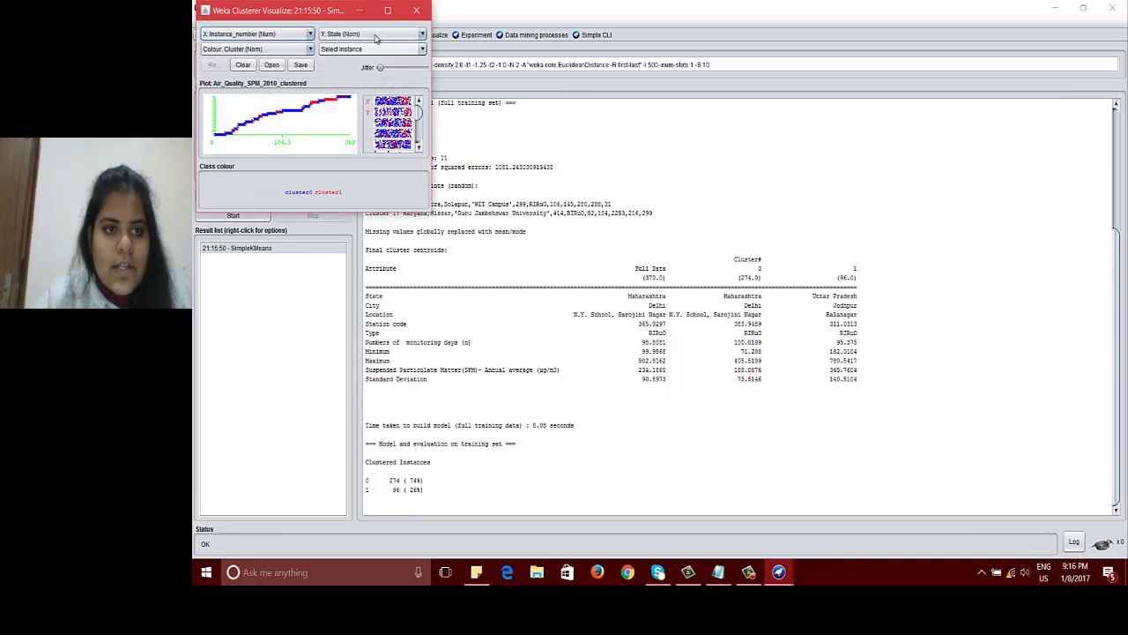
left_click(388, 12)
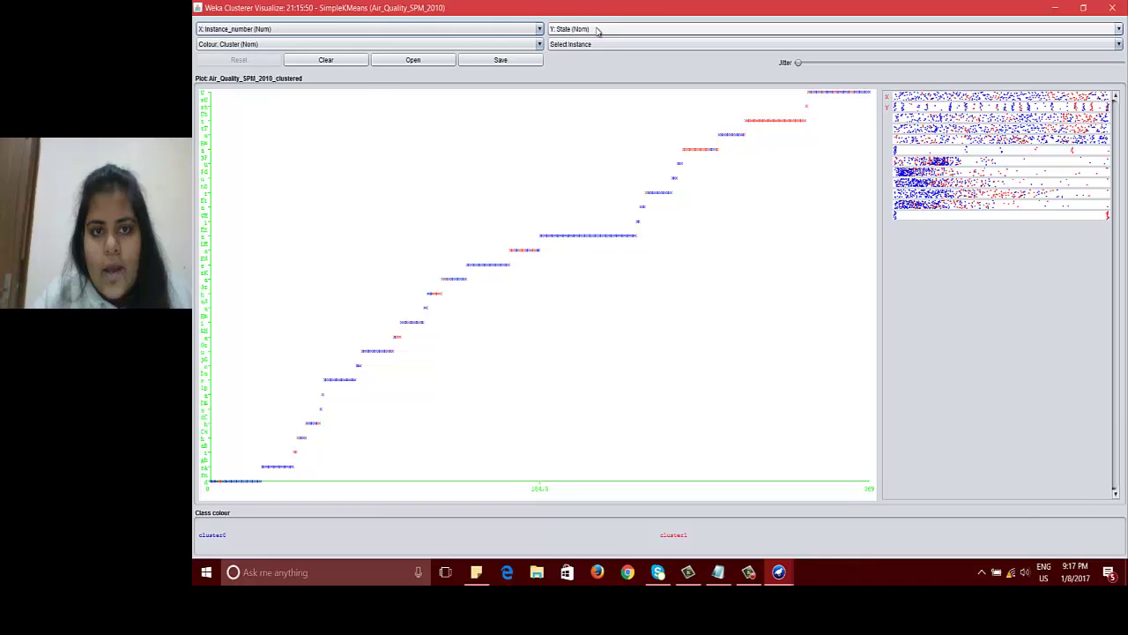
left_click(539, 31)
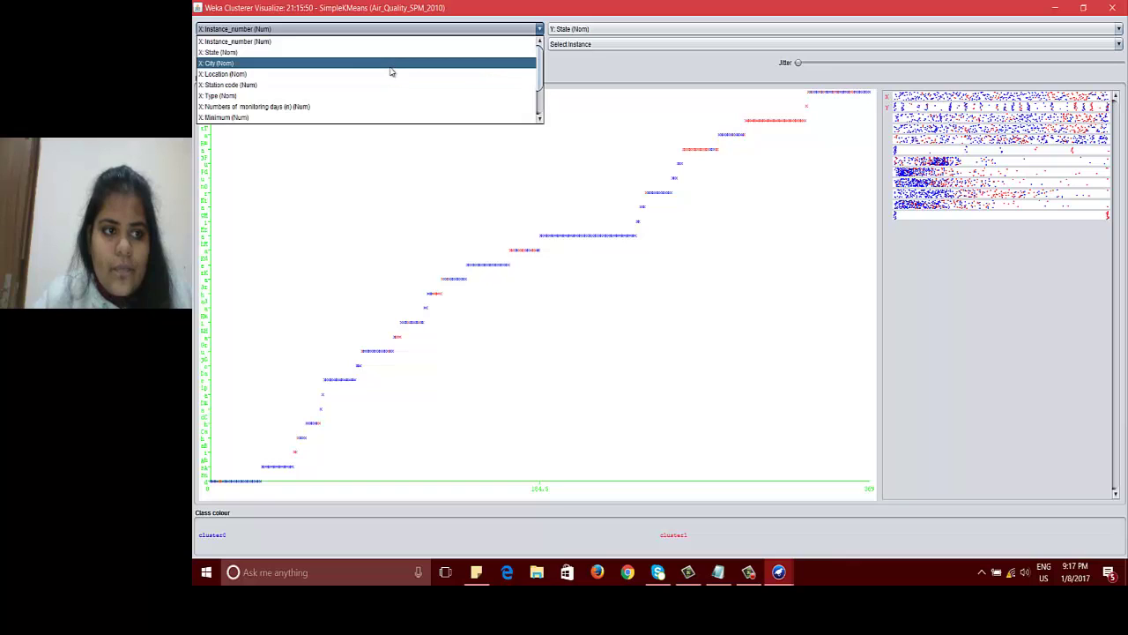
left_click(392, 68)
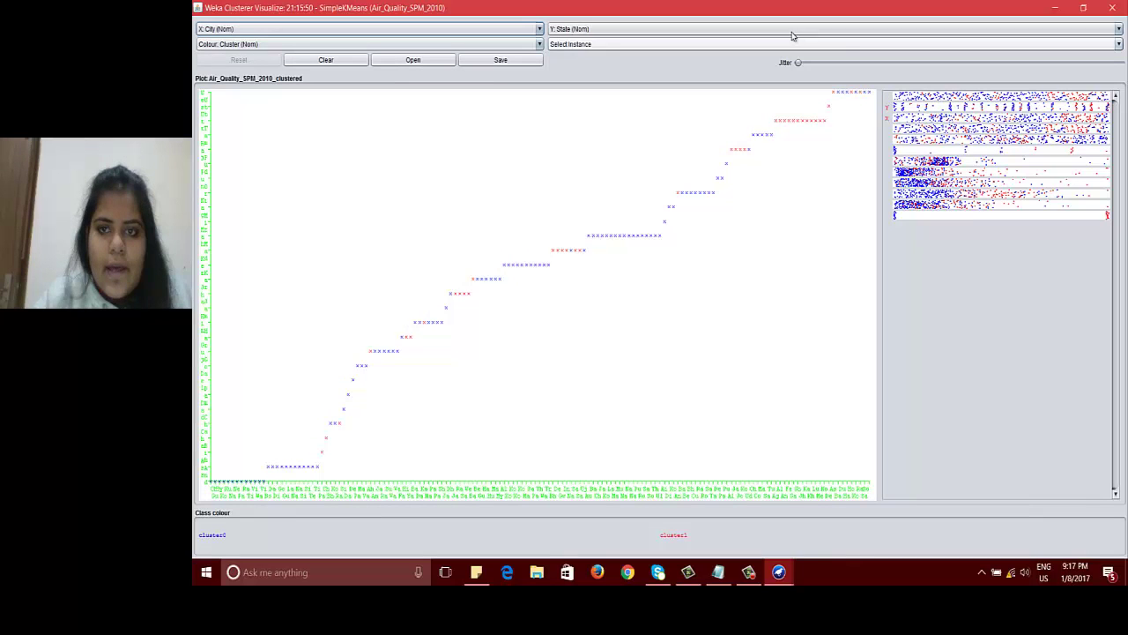
left_click(1058, 32)
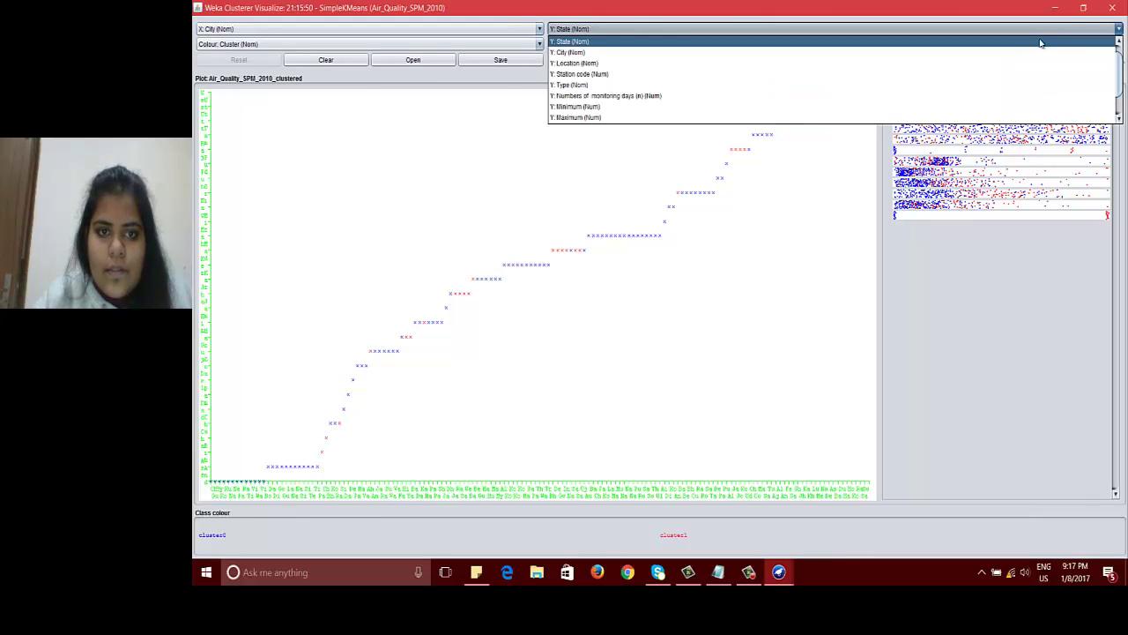
scroll(940, 101, "down", 1)
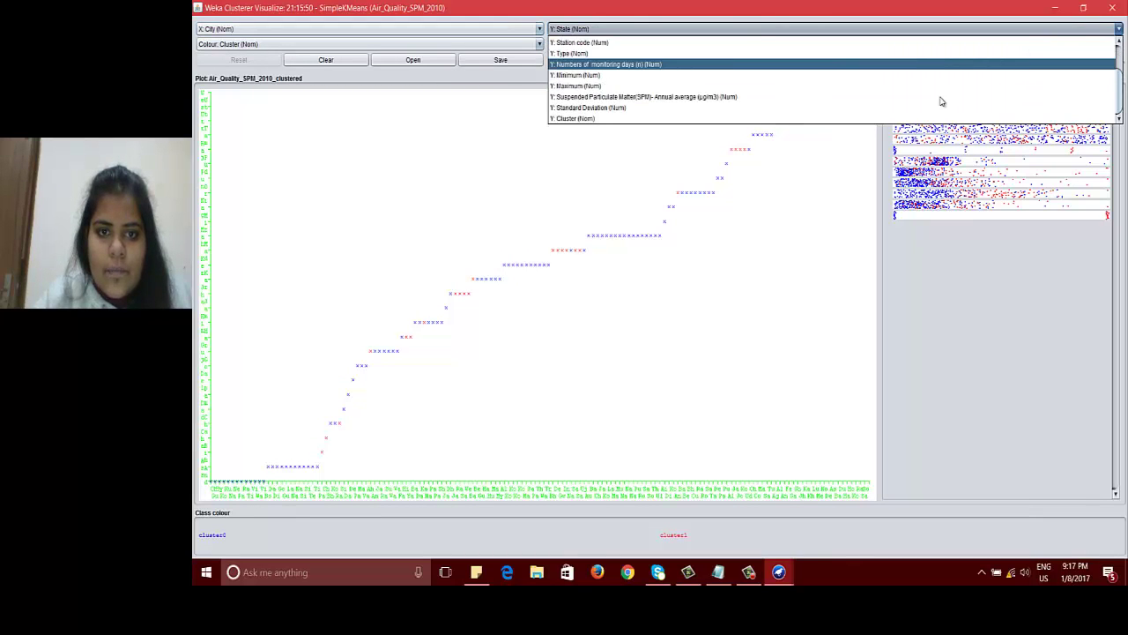
left_click(680, 64)
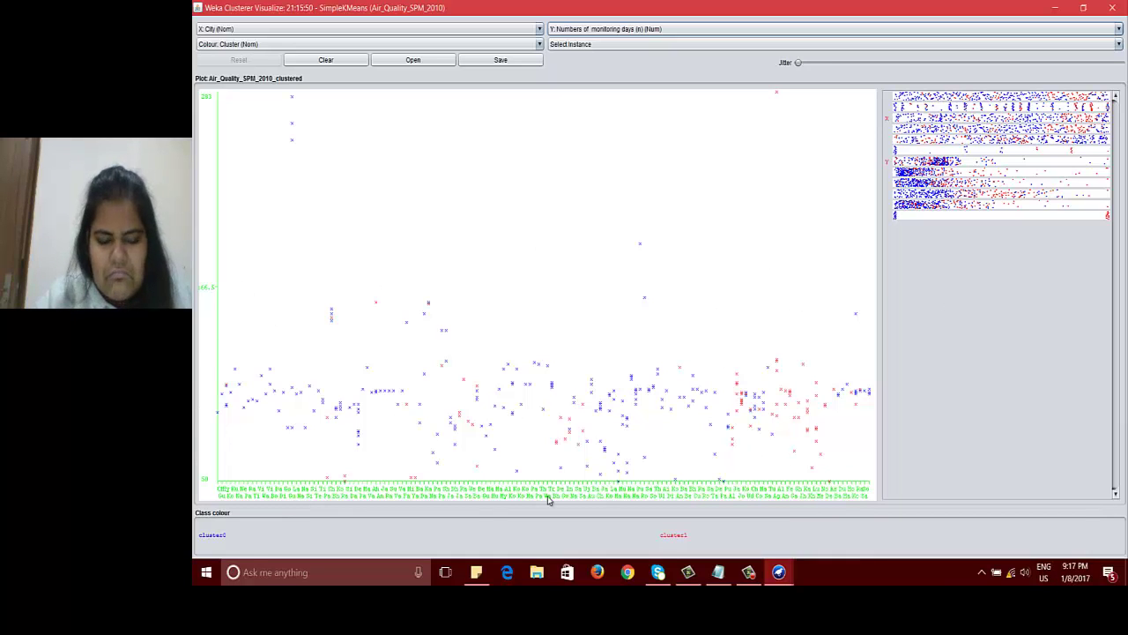
Step: Keep City on the X axis and colour by cluster, adding jitter to spread points
left_click(540, 30)
left_click(491, 184)
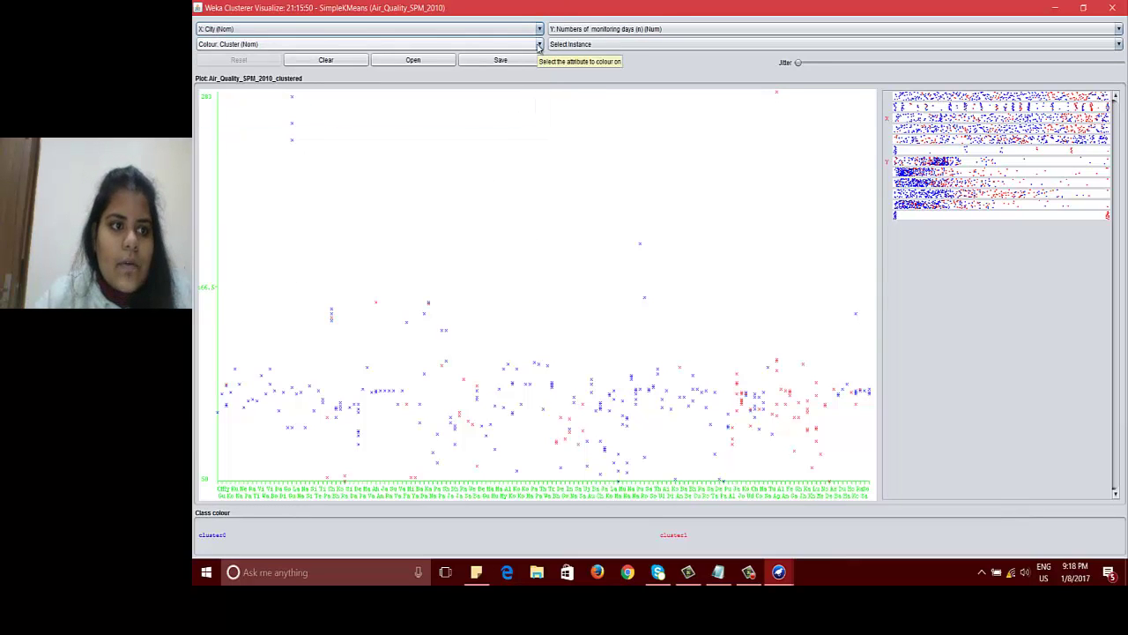
left_click(540, 45)
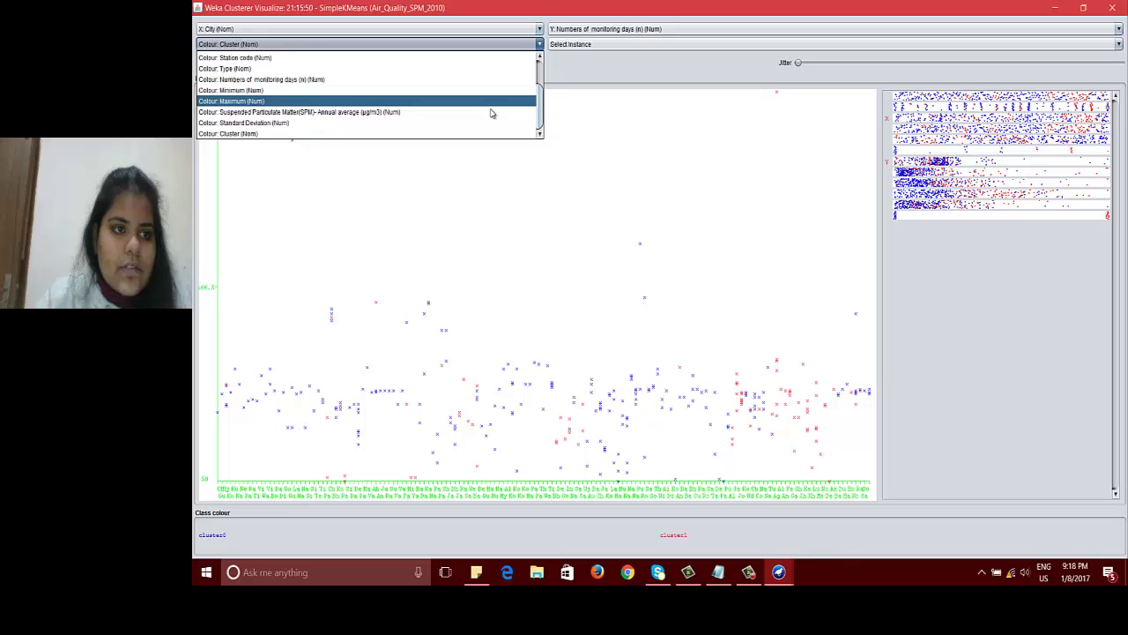
left_click(463, 184)
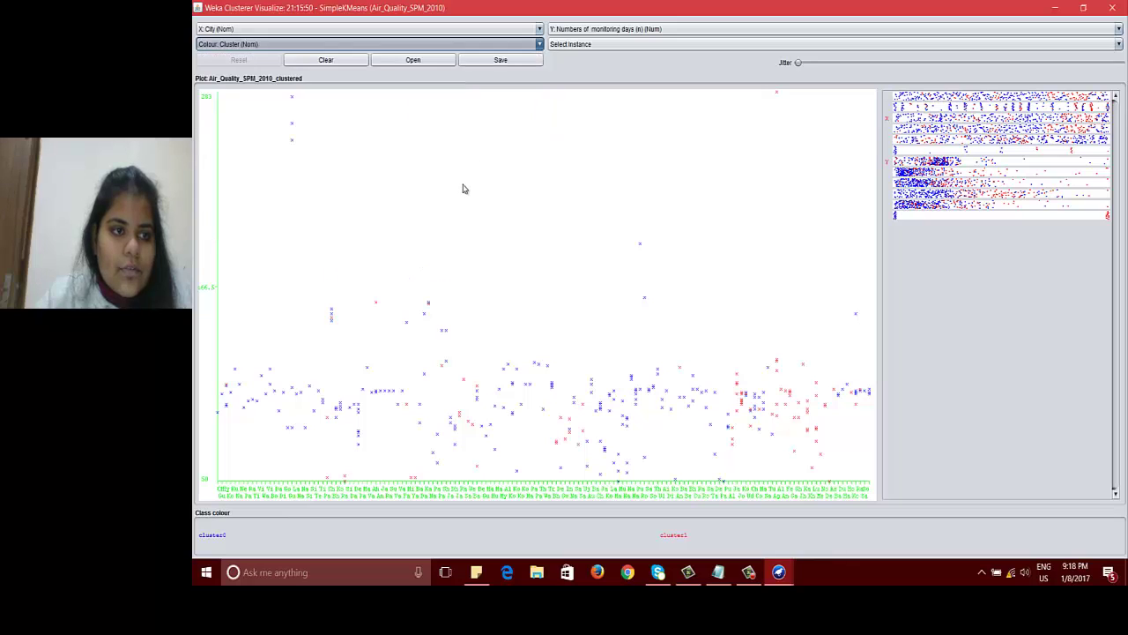
left_click(539, 44)
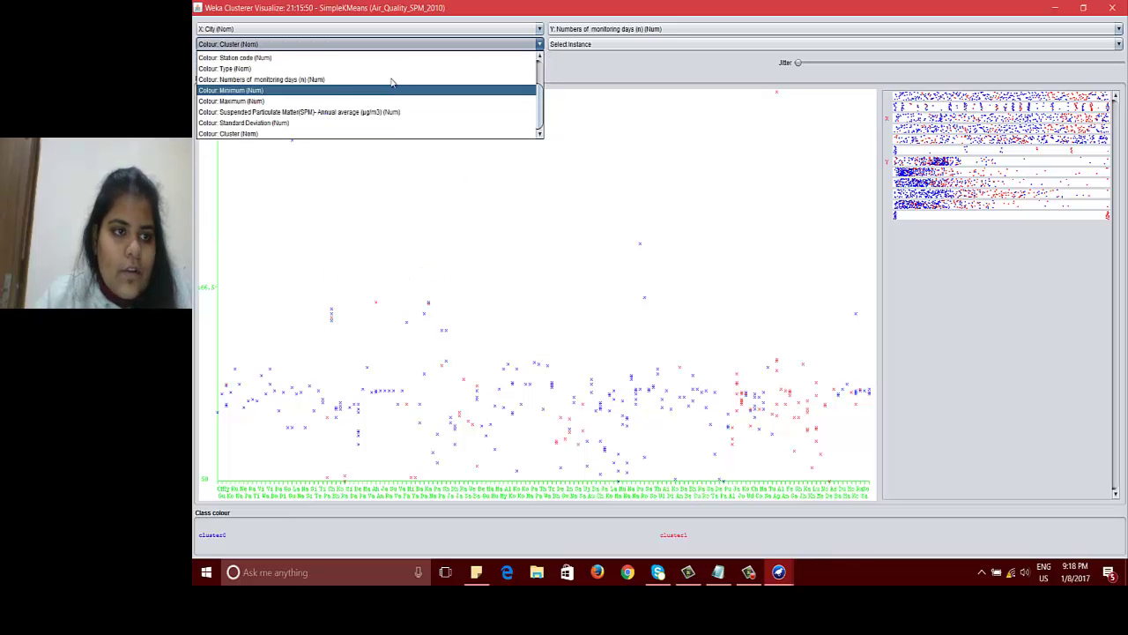
left_click(379, 218)
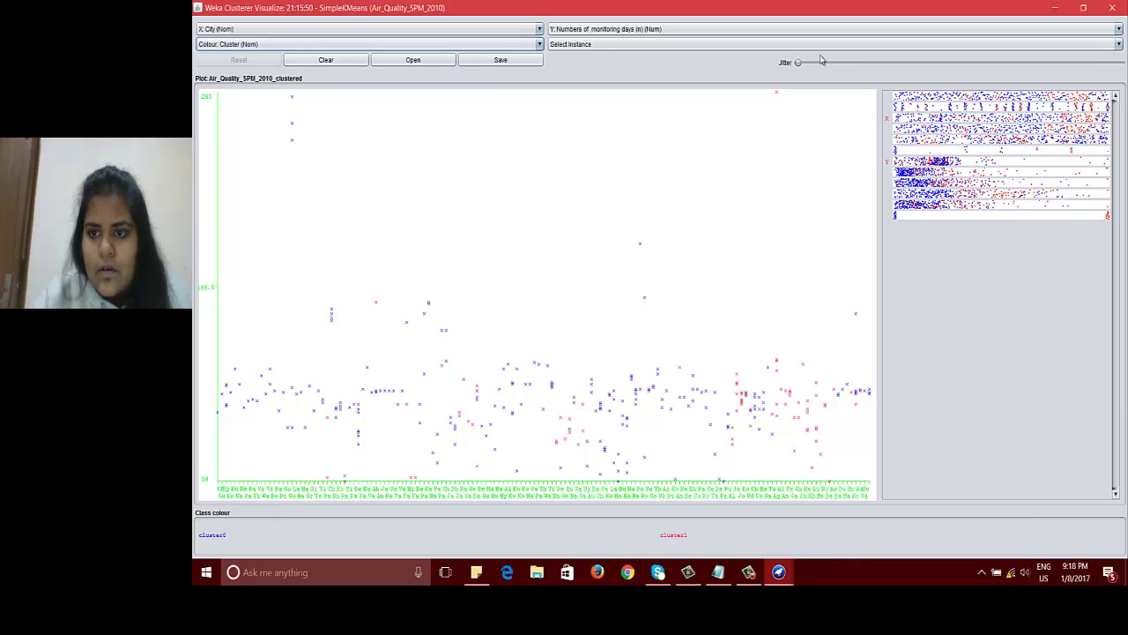
mouse_move(798, 64)
left_mouse_down()
mouse_move(1001, 65)
mouse_move(780, 73)
left_mouse_up()
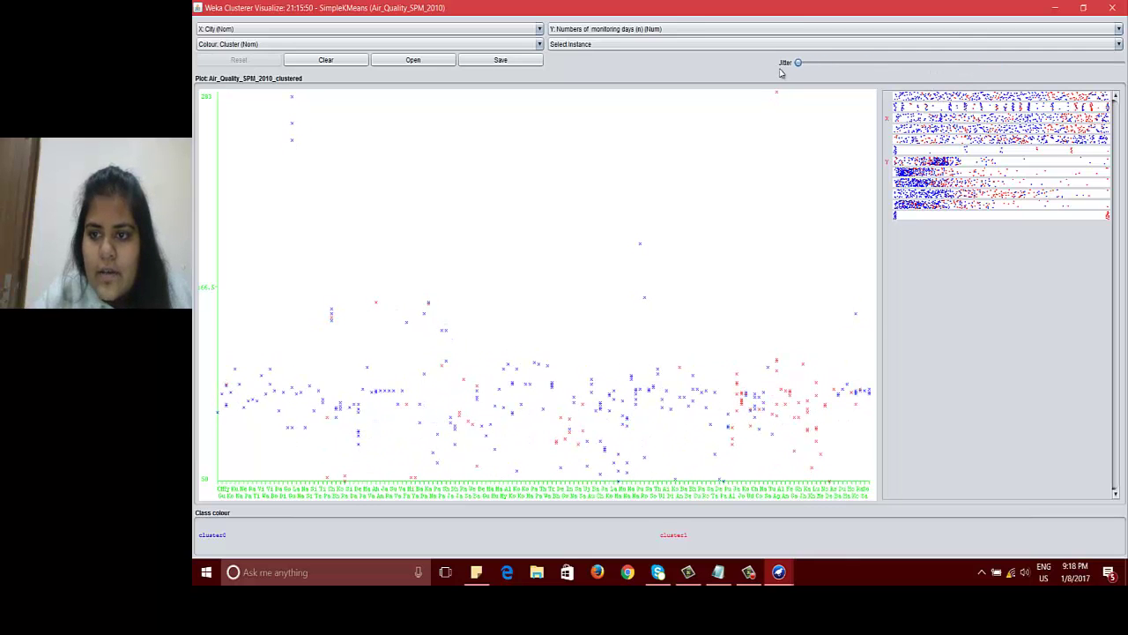
Step: Compare Maximum, instance number, State and Minimum on the X axis, then minimize the plot
left_click(915, 184)
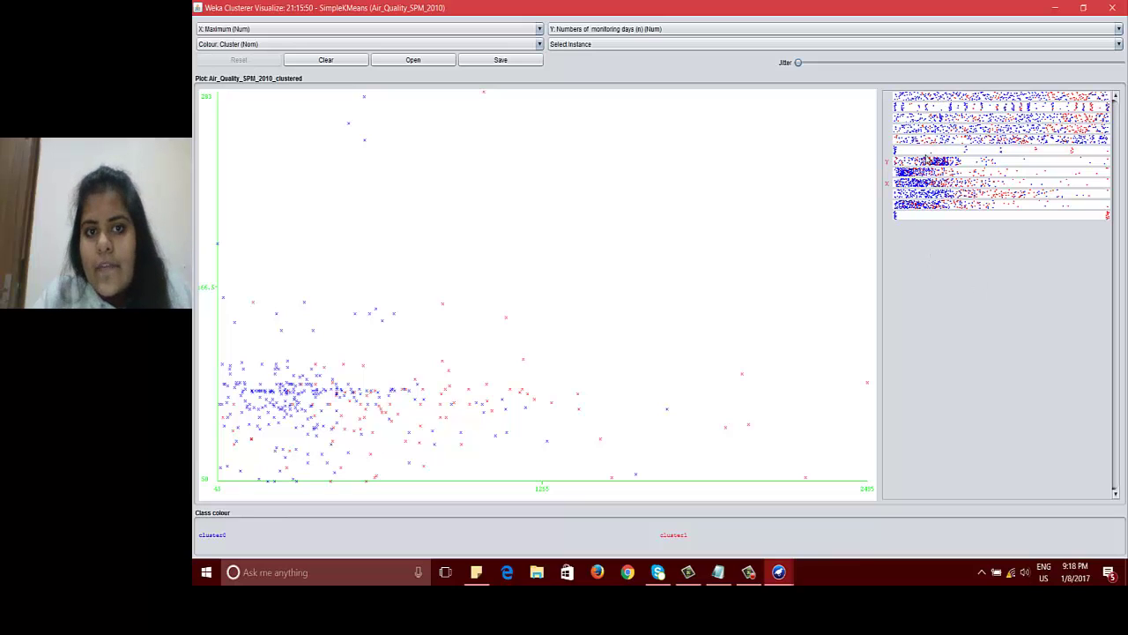
left_click(955, 99)
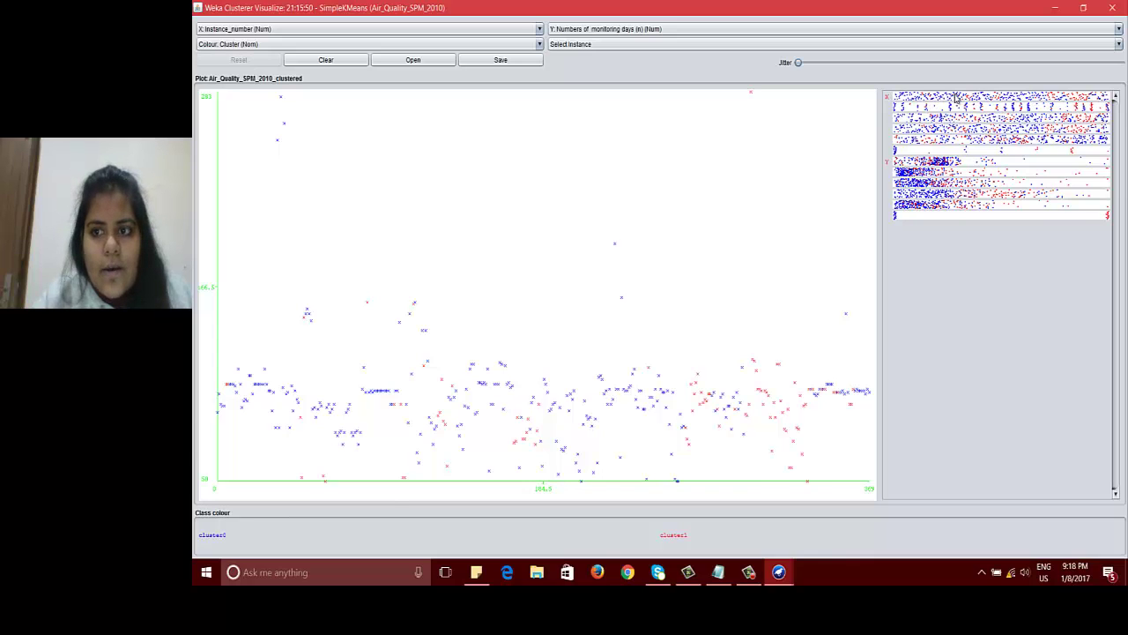
left_click(955, 106)
left_click(910, 162)
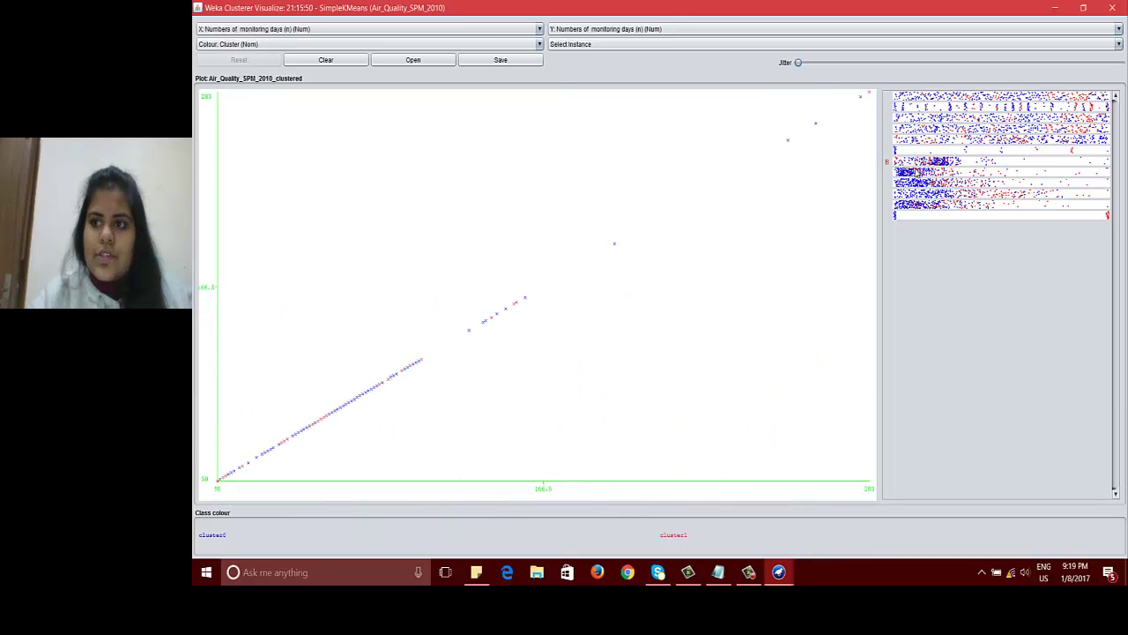
left_click(922, 183)
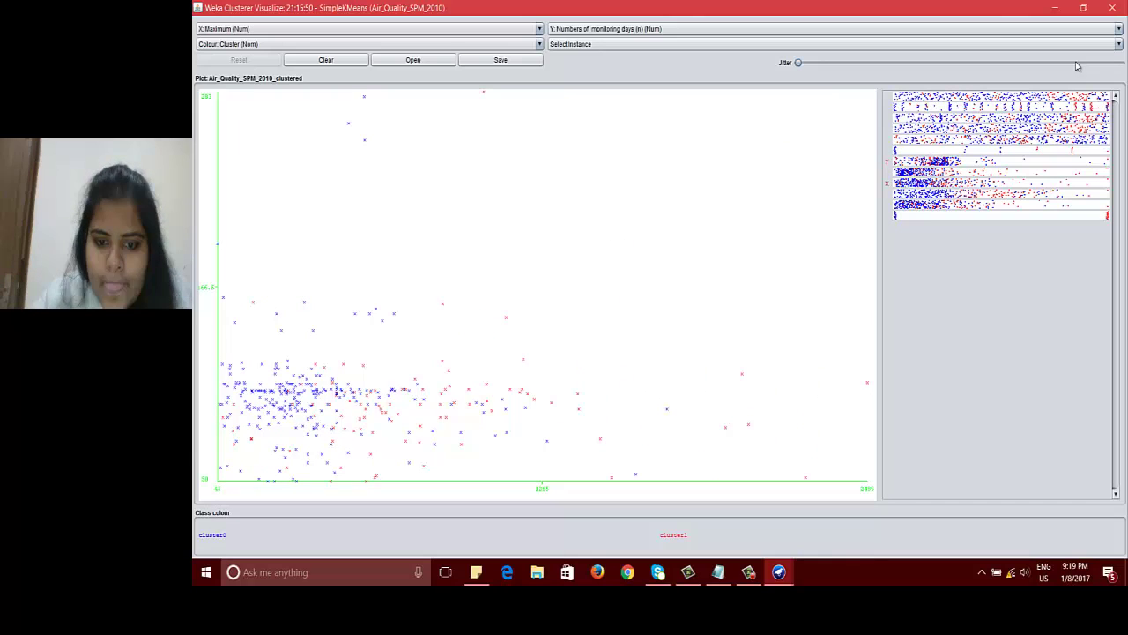
left_click(1055, 8)
Step: Ignore State and Station code and rerun SimpleKMeans, giving clusters of 281 and 89
scroll(591, 250, "up", 5)
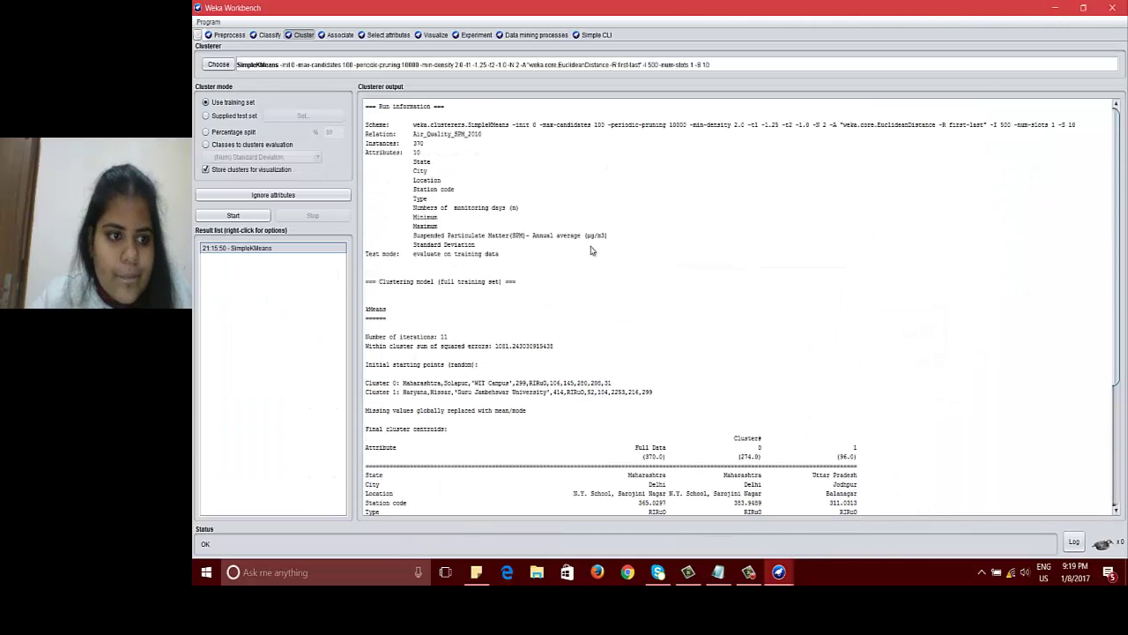
scroll(591, 238, "down", 3)
scroll(593, 214, "down", 2)
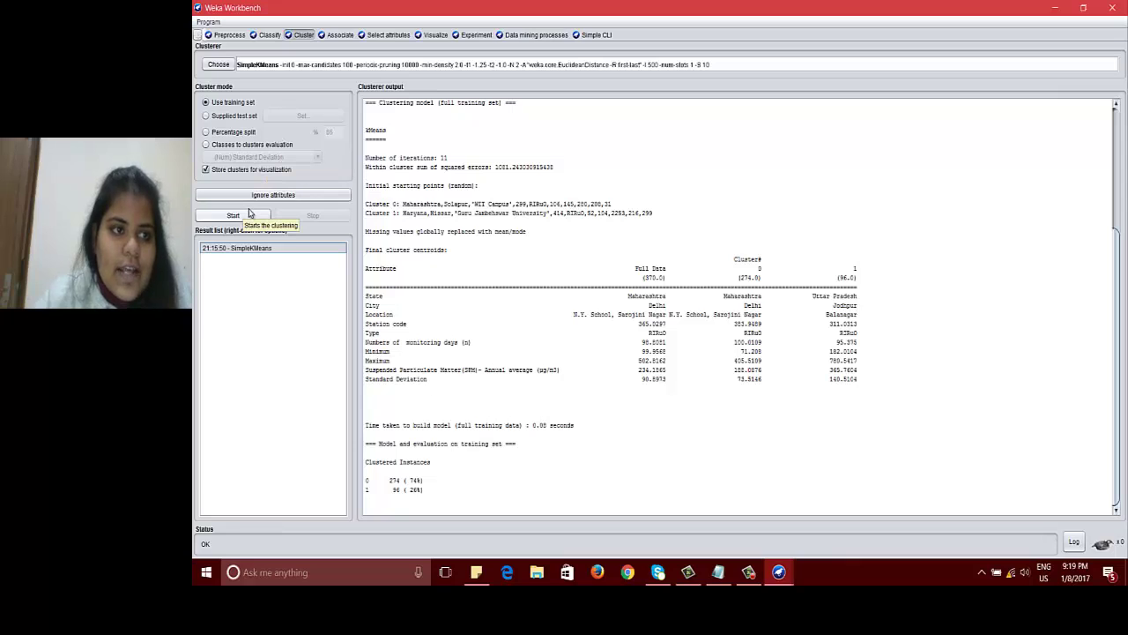
left_click(261, 196)
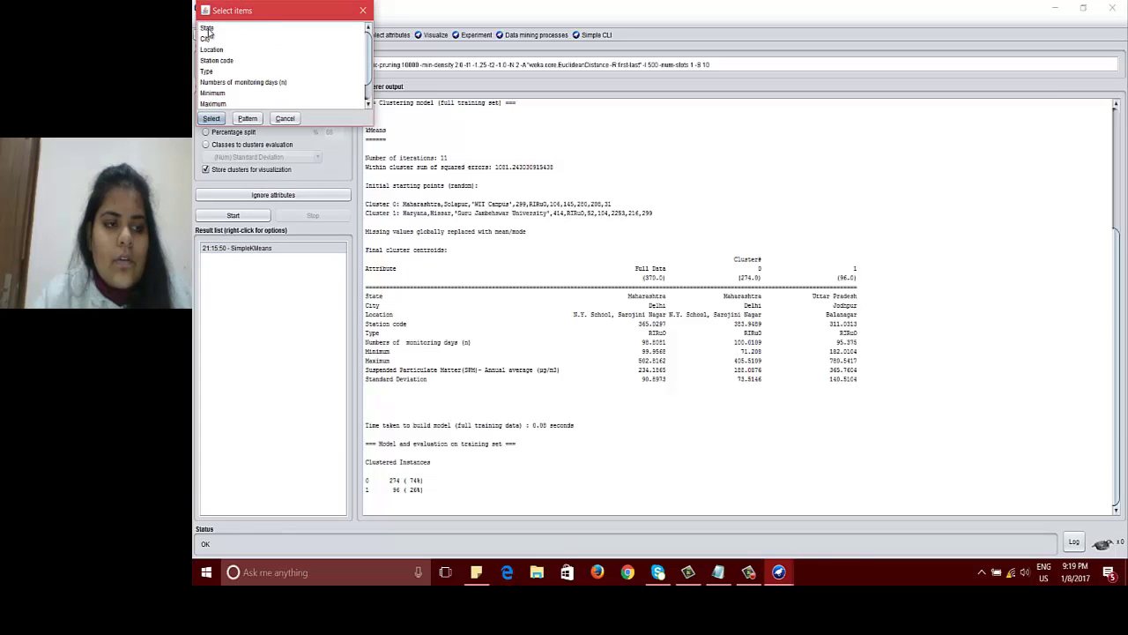
left_click(208, 29)
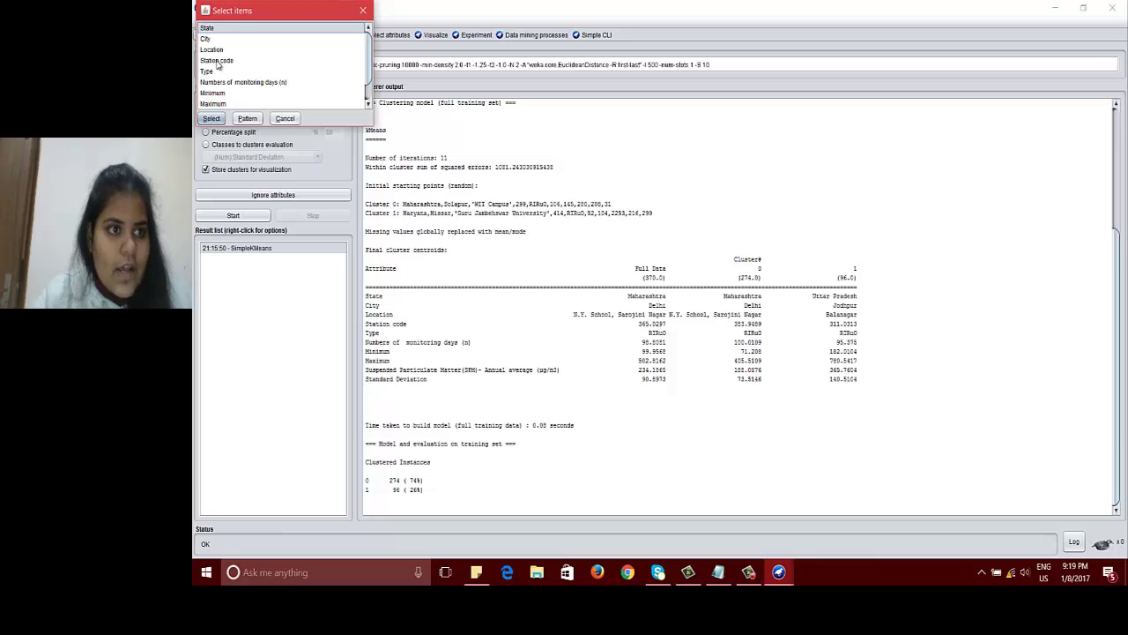
left_click(218, 62)
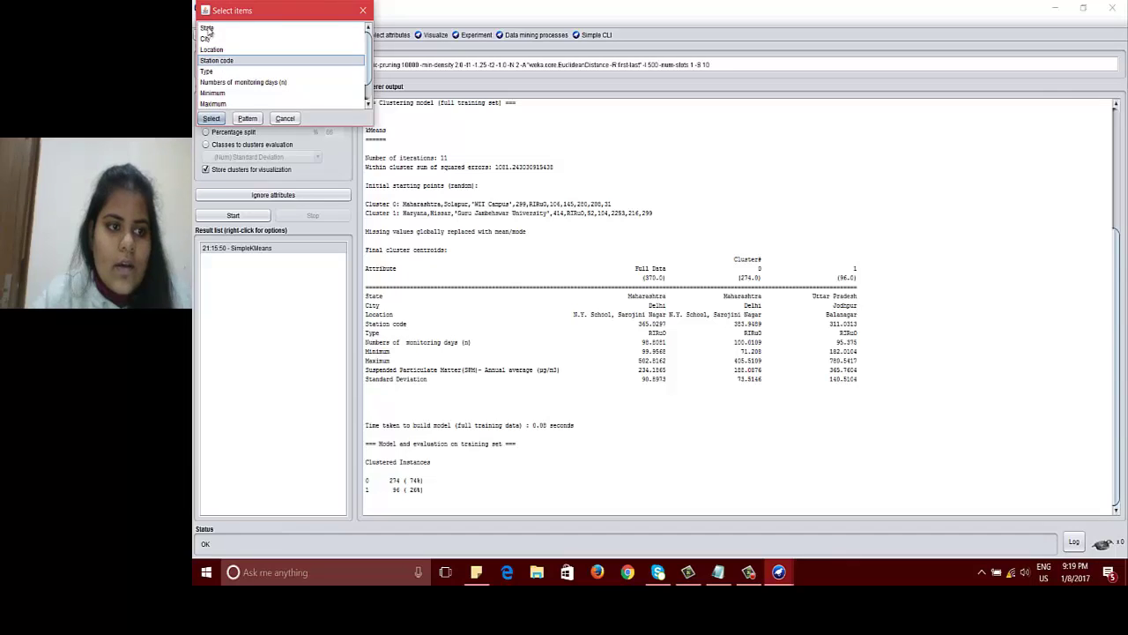
left_click(208, 29)
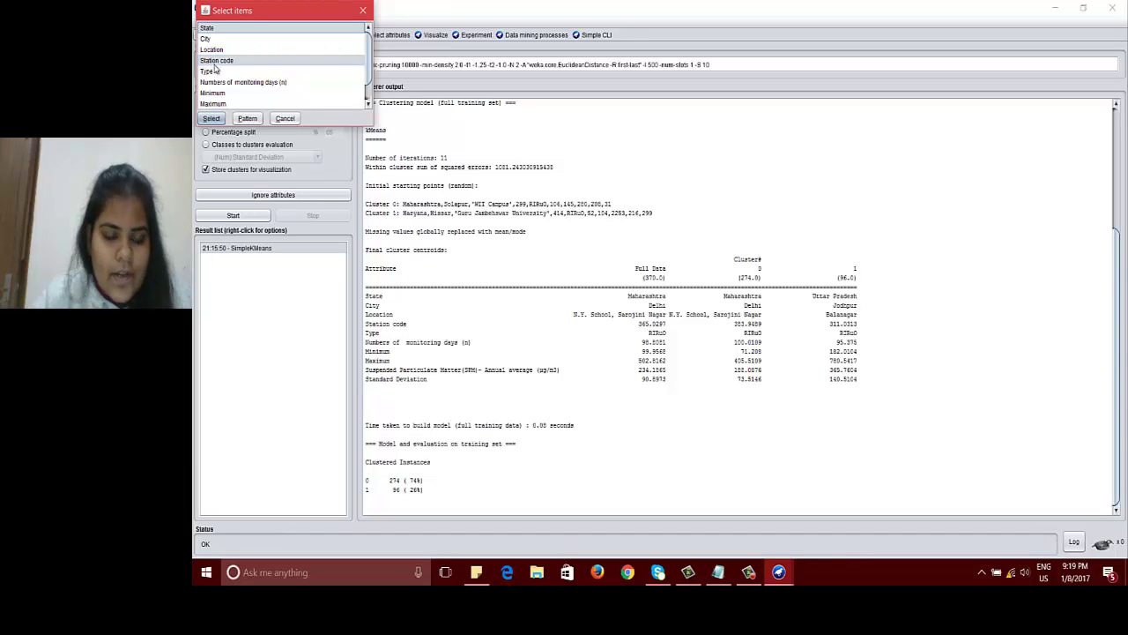
left_click(213, 119)
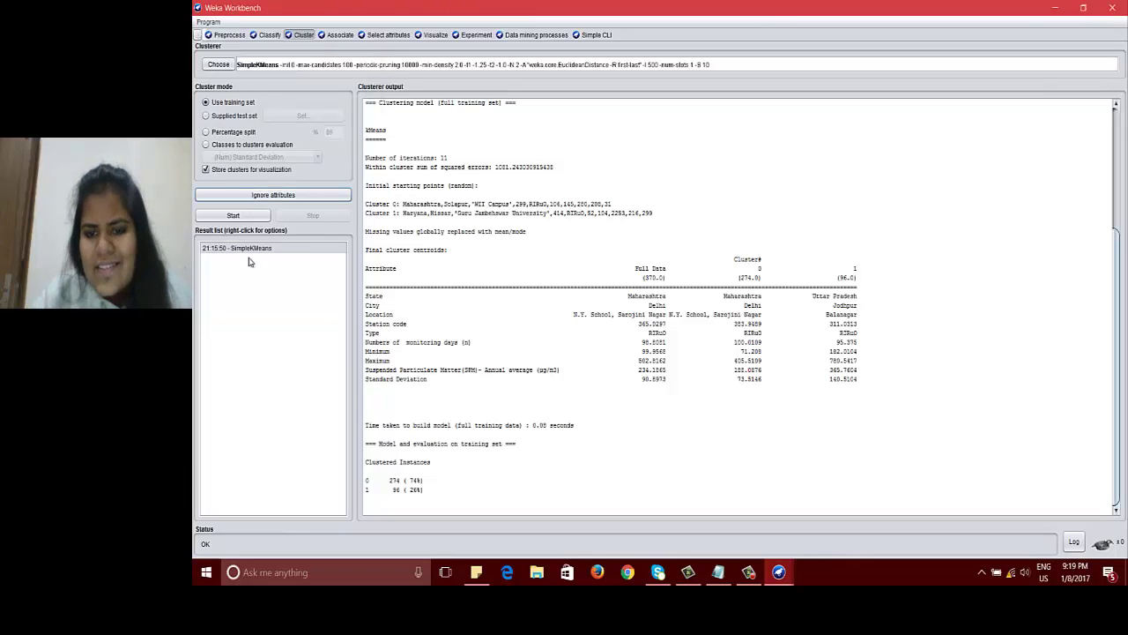
left_click(228, 213)
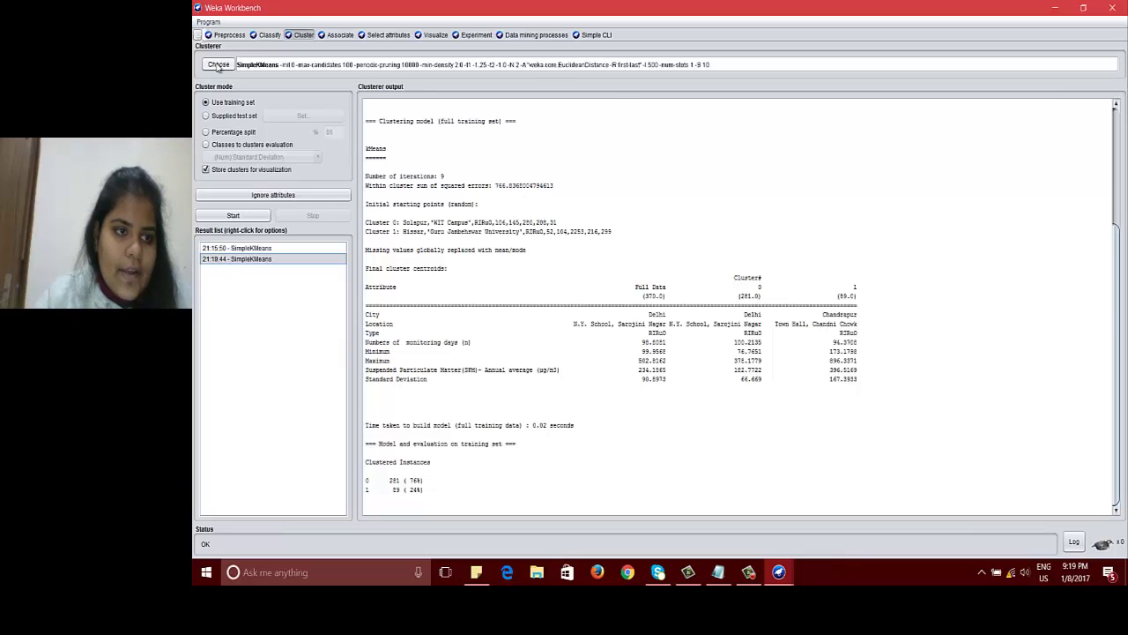
Step: Switch the clusterer to EM and run it, yielding nine clusters with log likelihood -36.58
left_click(218, 65)
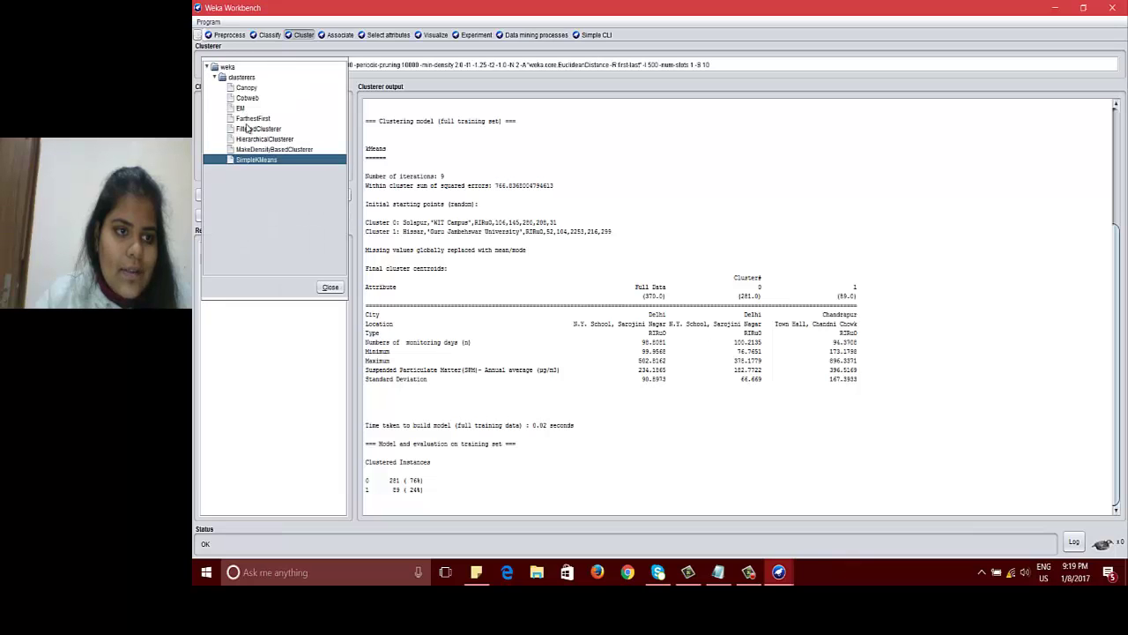
mouse_move(253, 118)
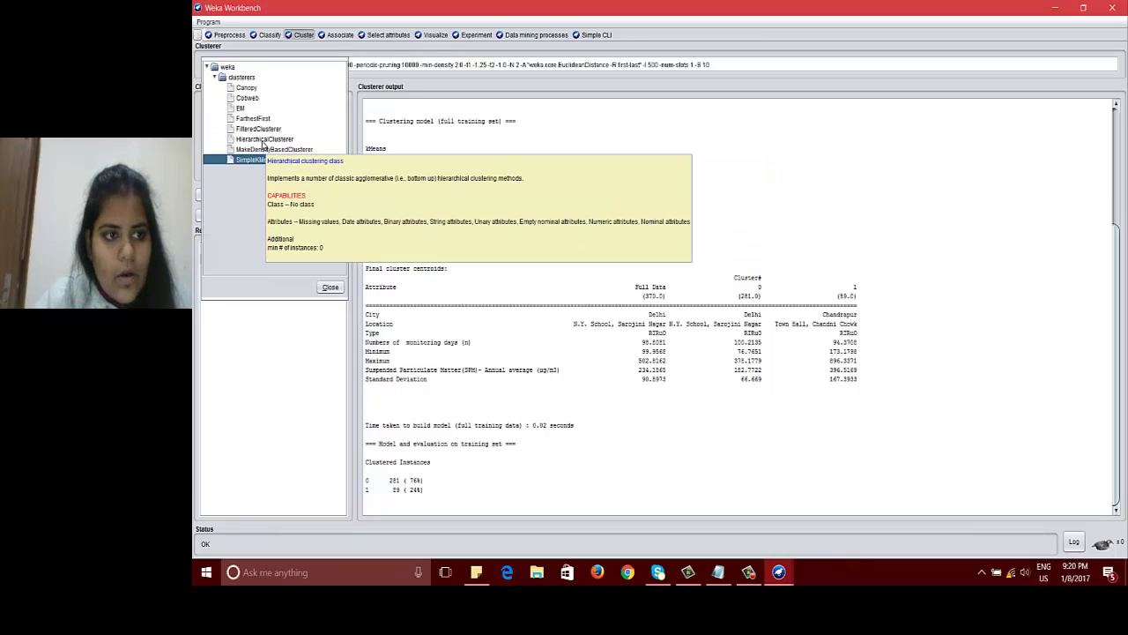
left_click(240, 108)
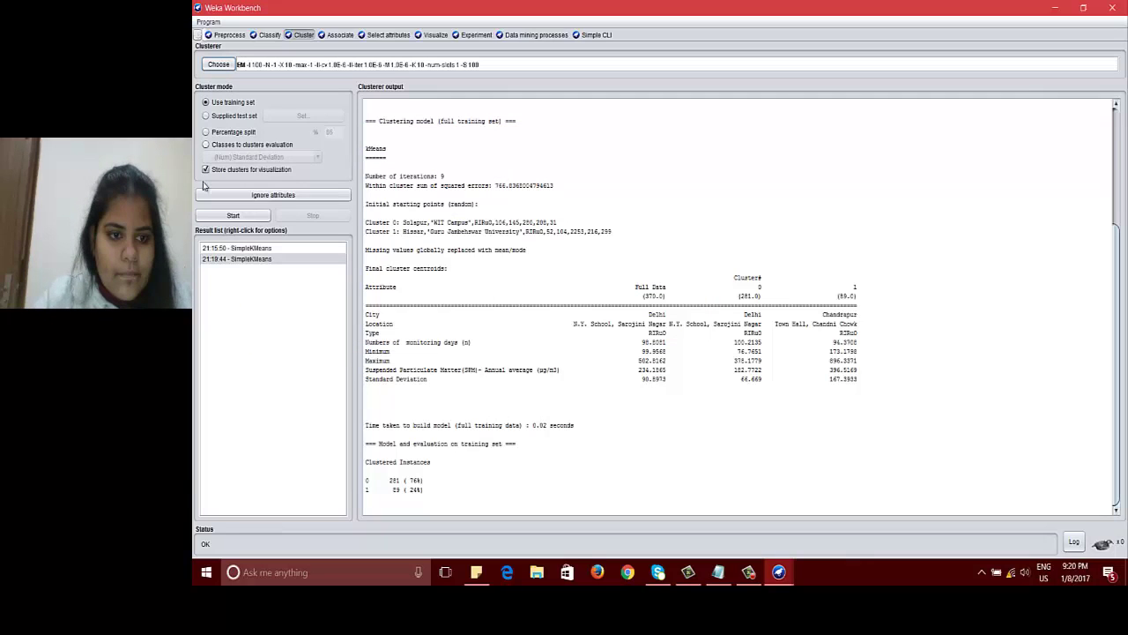
left_click(236, 215)
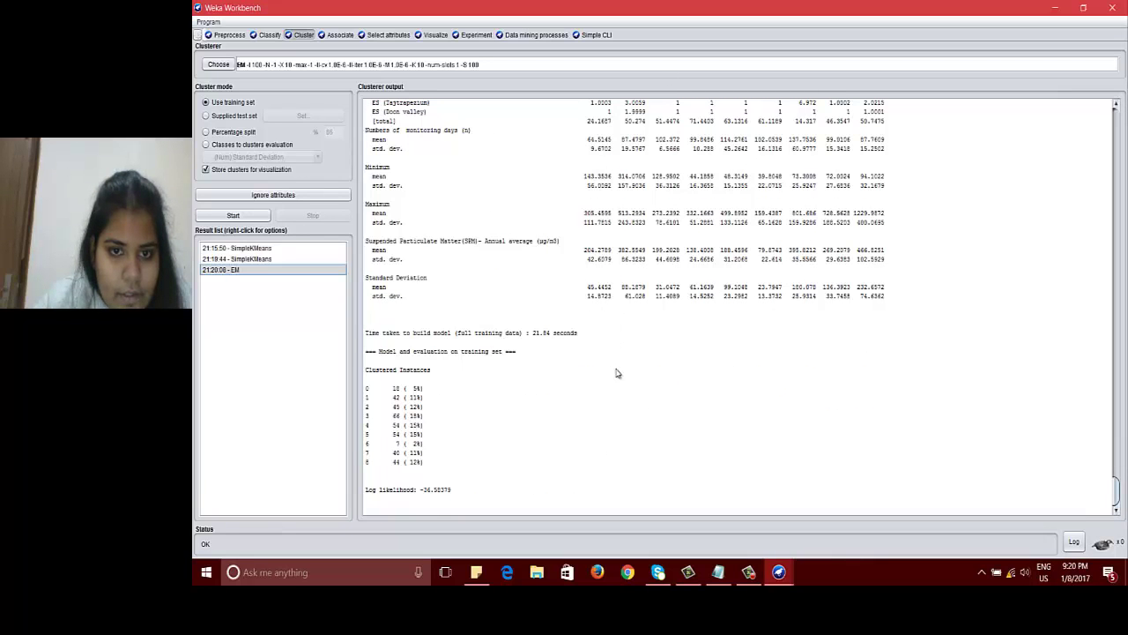
scroll(617, 373, "up", 5)
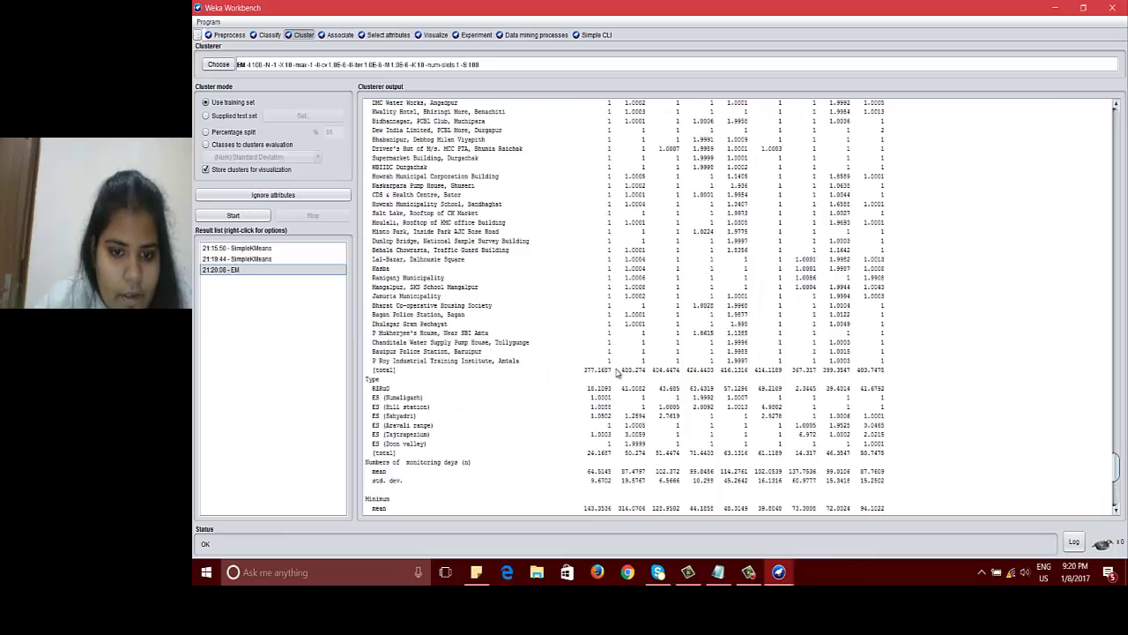
scroll(617, 373, "up", 5)
scroll(617, 373, "up", 5)
scroll(617, 373, "up", 5)
scroll(617, 373, "up", 5)
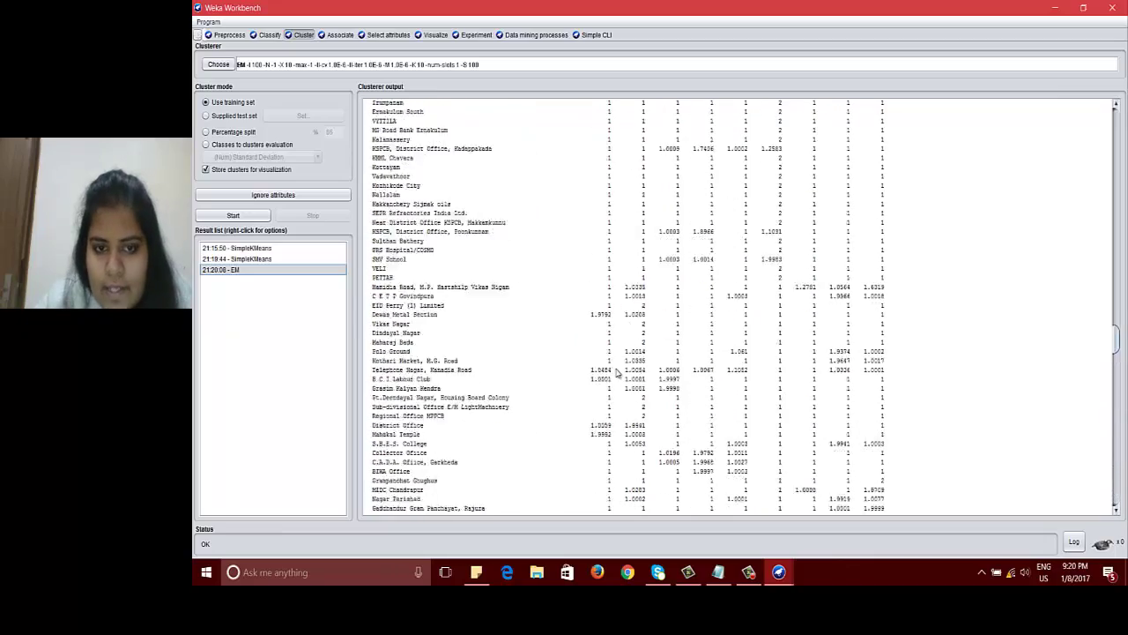
scroll(617, 373, "up", 5)
scroll(618, 373, "up", 5)
scroll(617, 373, "up", 5)
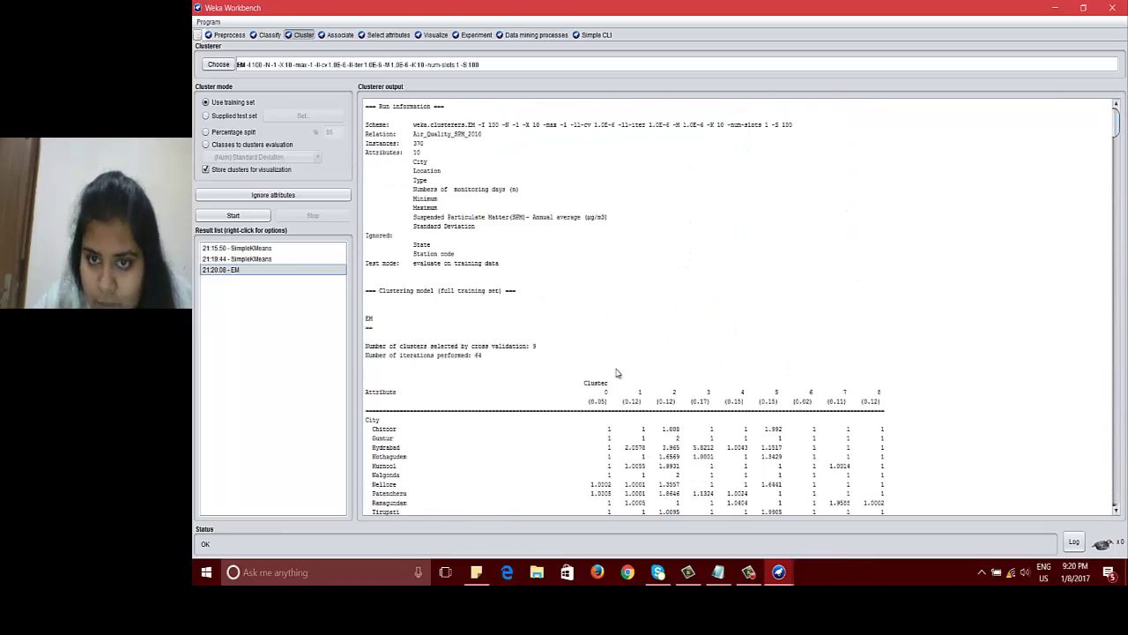
scroll(617, 373, "down", 5)
scroll(619, 362, "down", 2)
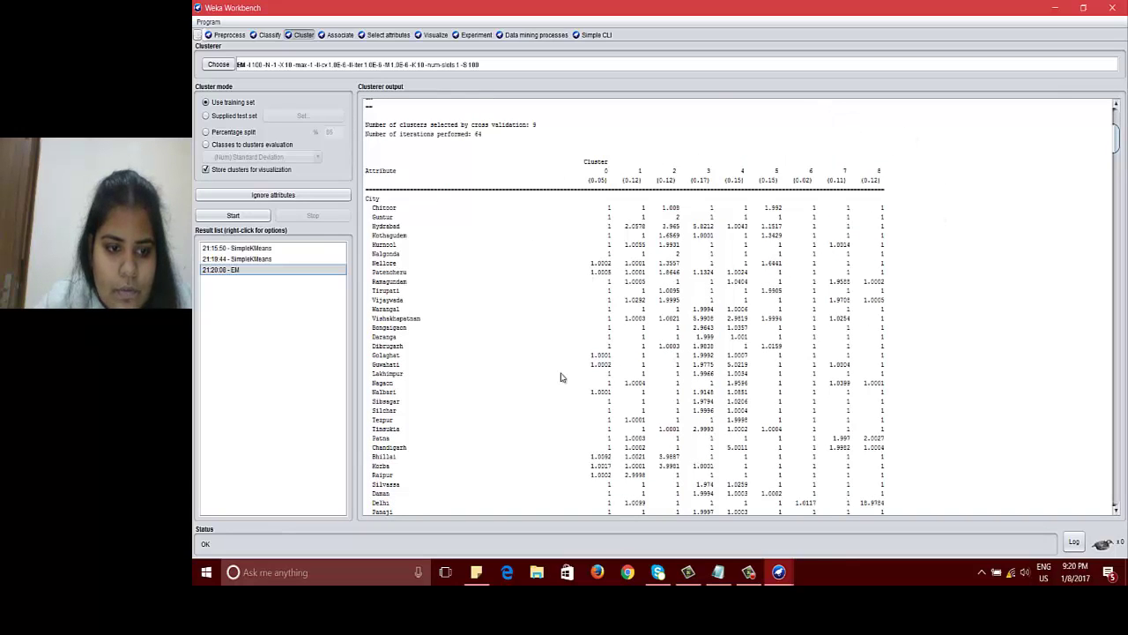
scroll(561, 377, "down", 2)
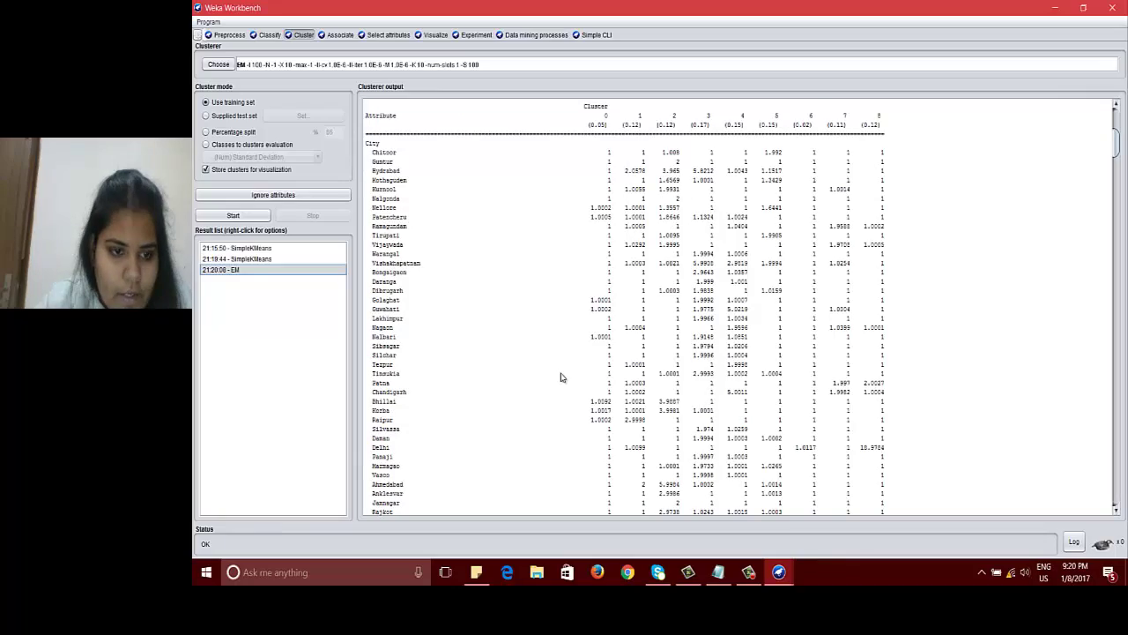
scroll(560, 377, "down", 10)
scroll(561, 378, "down", 10)
scroll(561, 377, "down", 10)
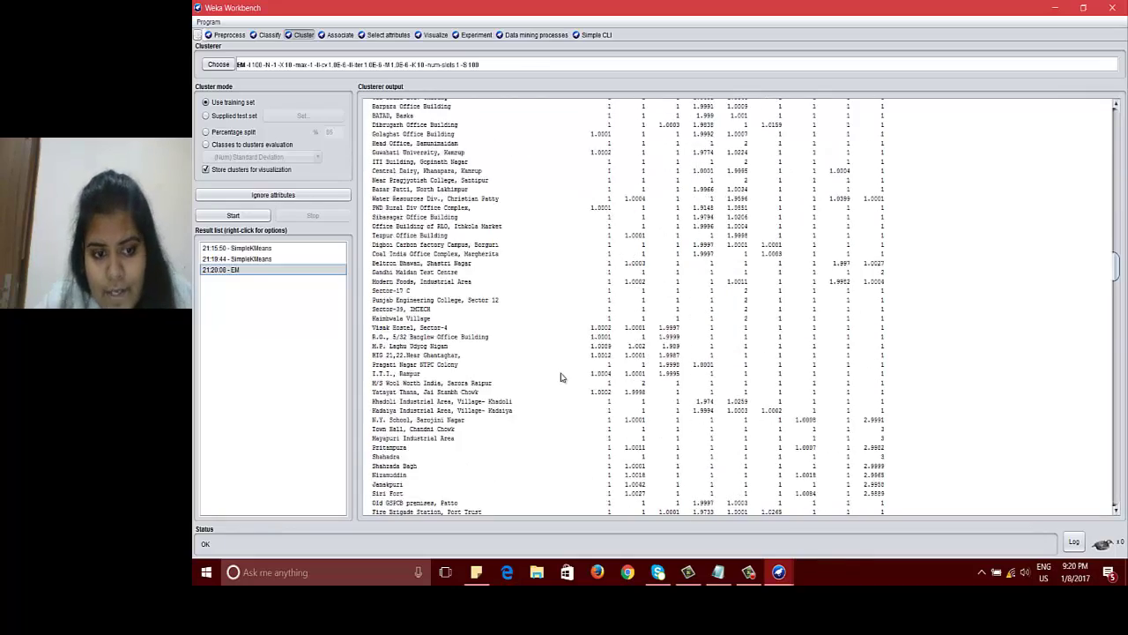
scroll(560, 377, "down", 10)
scroll(560, 377, "down", 10)
scroll(561, 377, "down", 10)
scroll(561, 375, "down", 10)
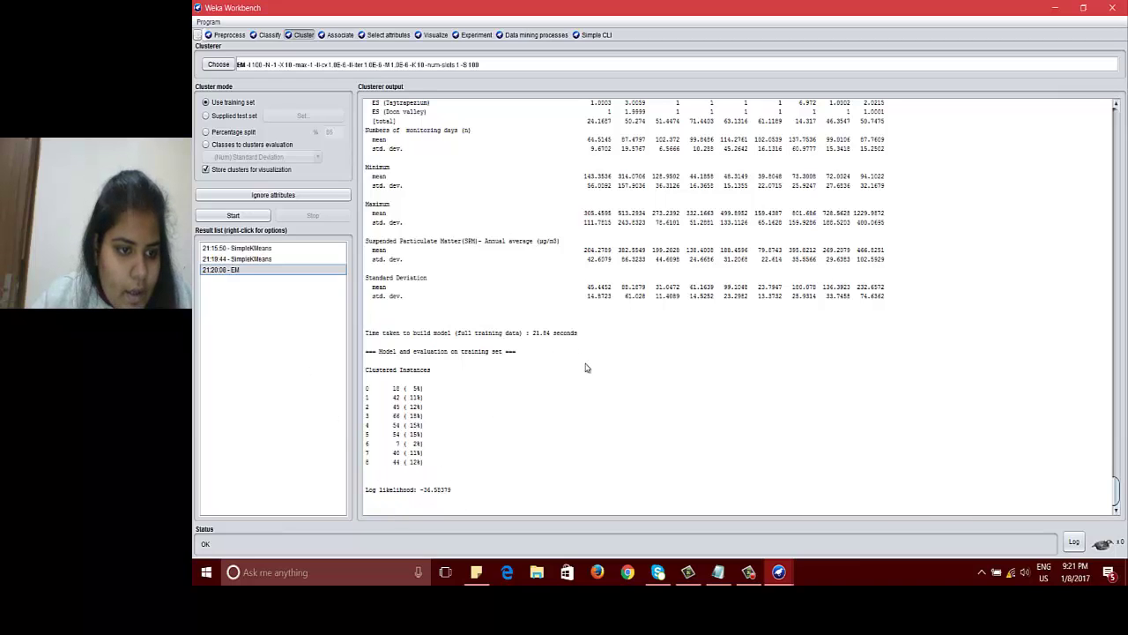
right_click(224, 276)
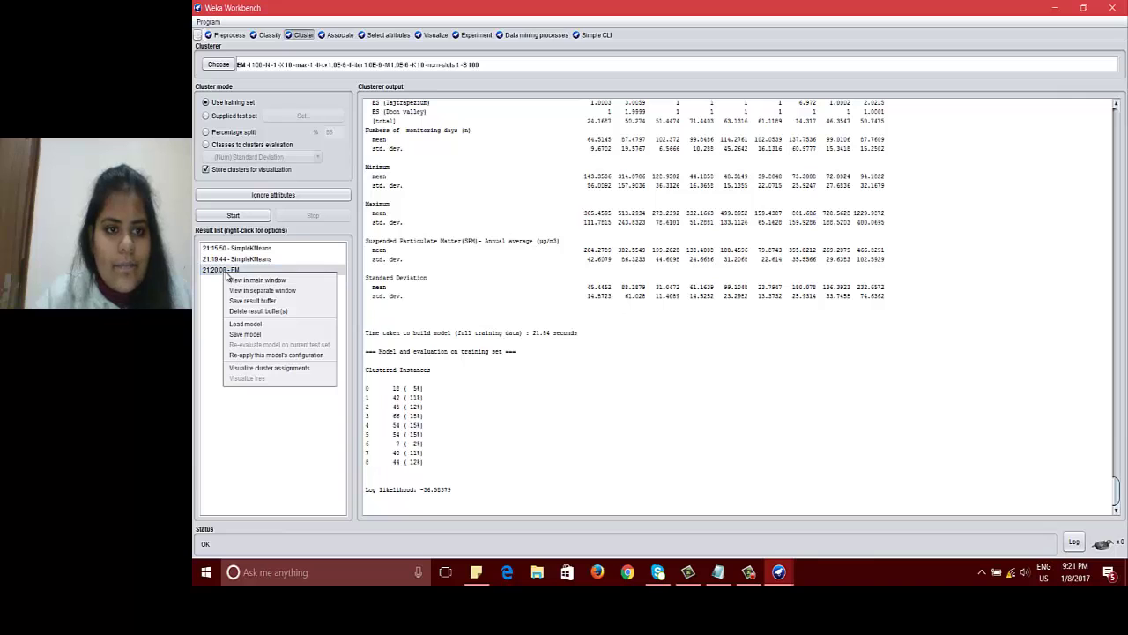
left_click(264, 371)
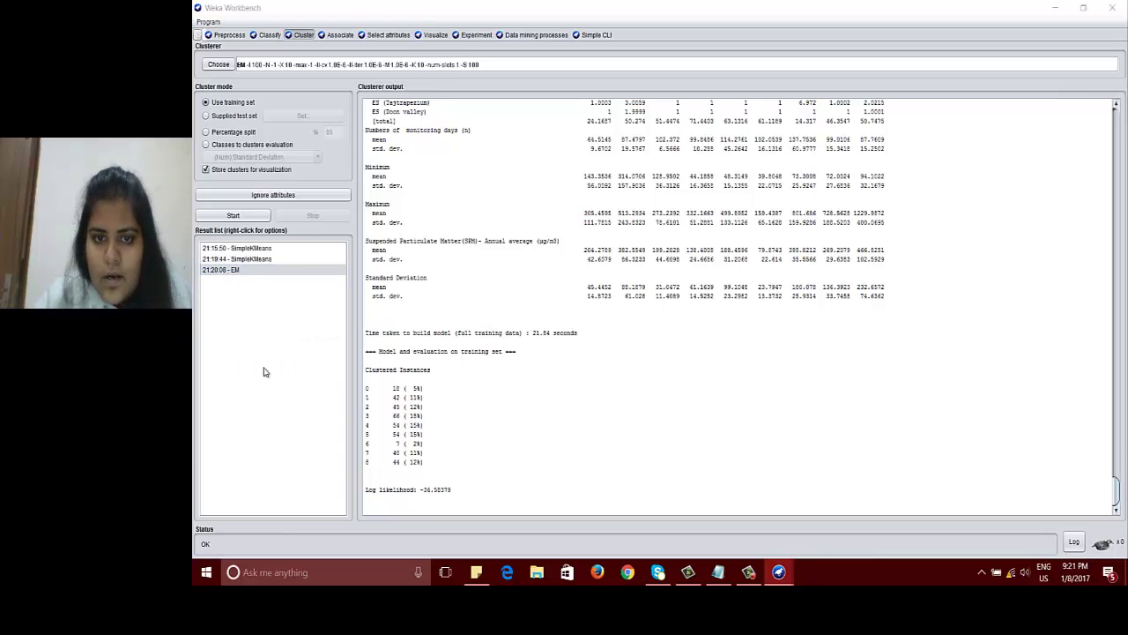
left_click(387, 10)
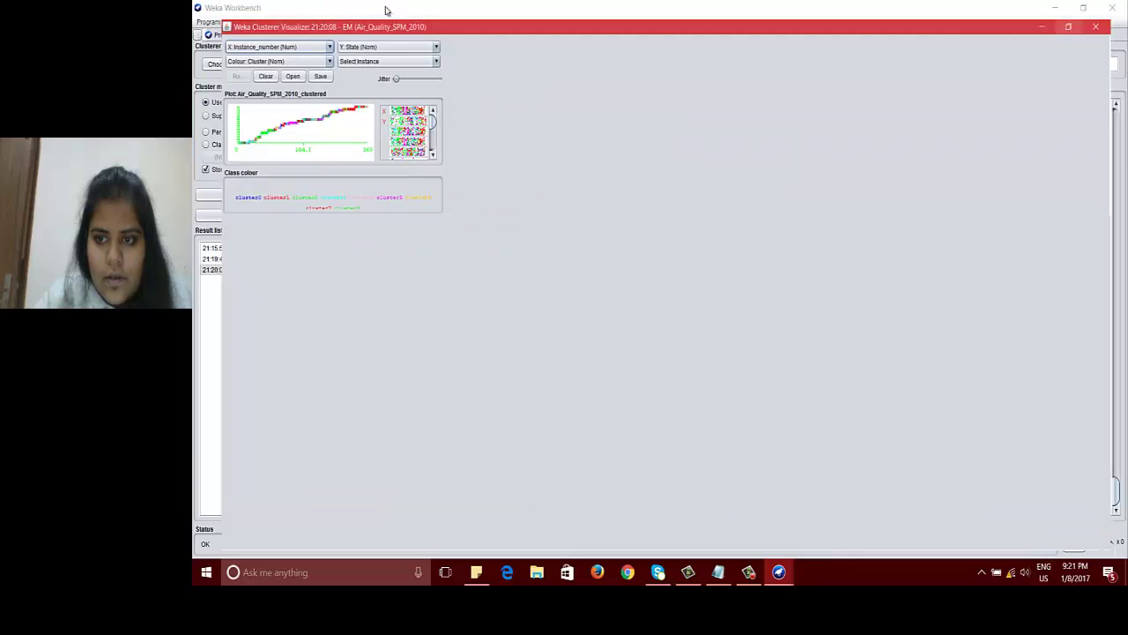
left_click(967, 171)
left_click(999, 99)
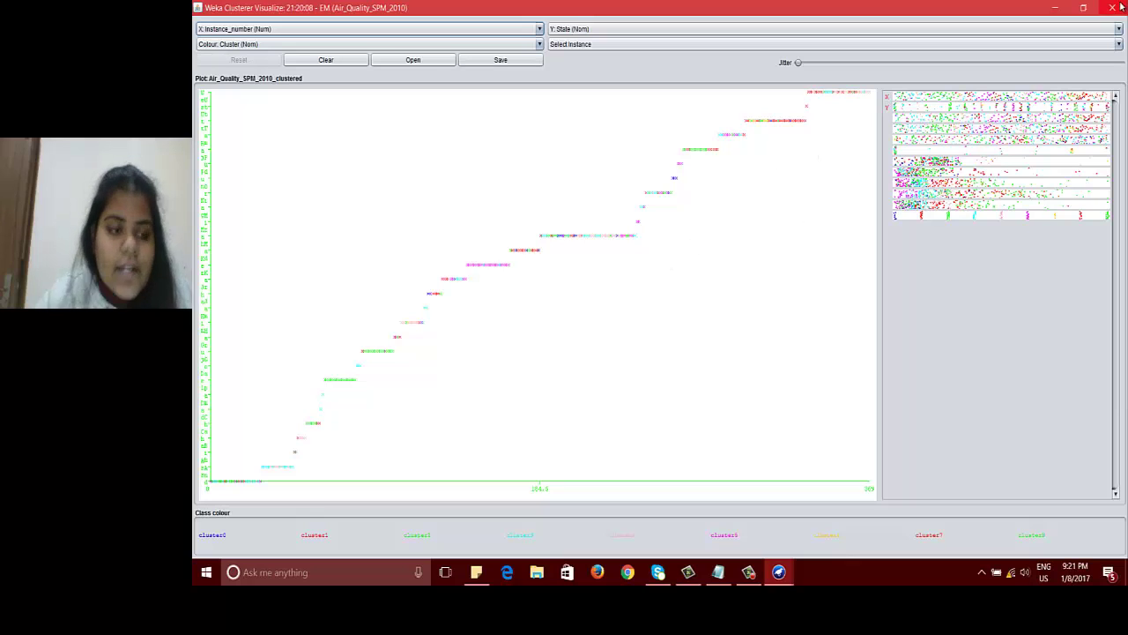
left_click(1057, 10)
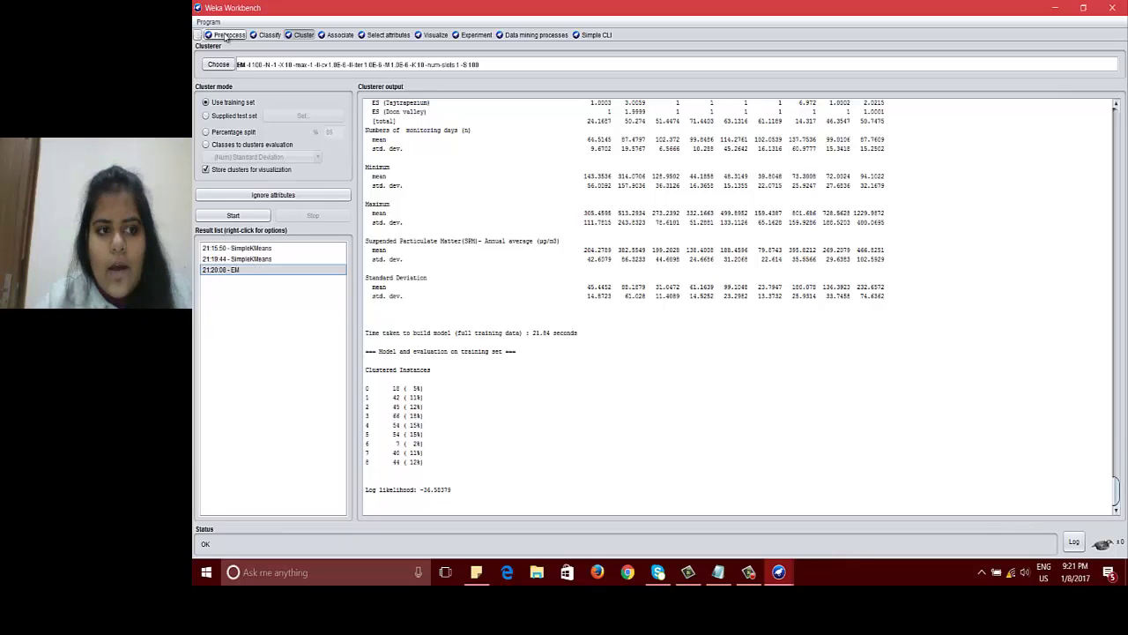
left_click(220, 68)
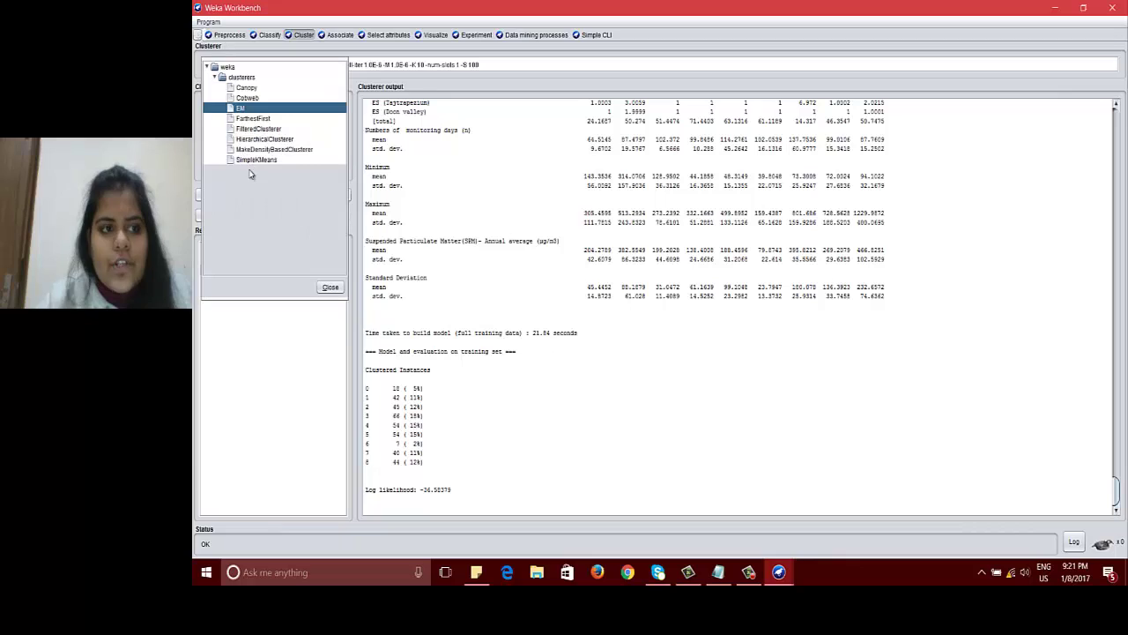
left_click(256, 374)
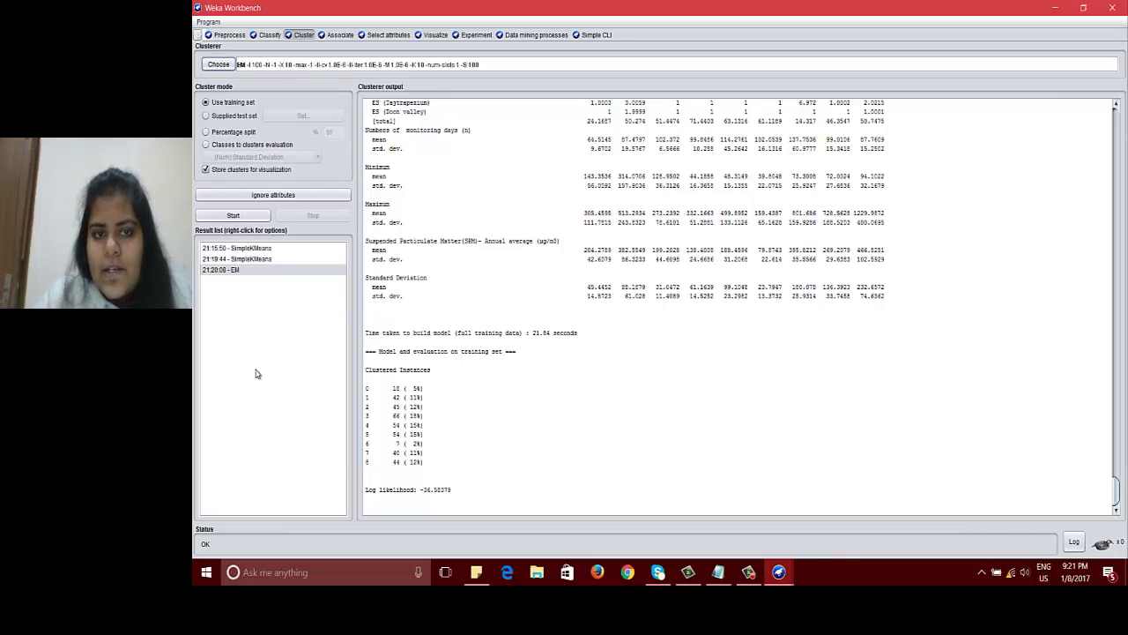